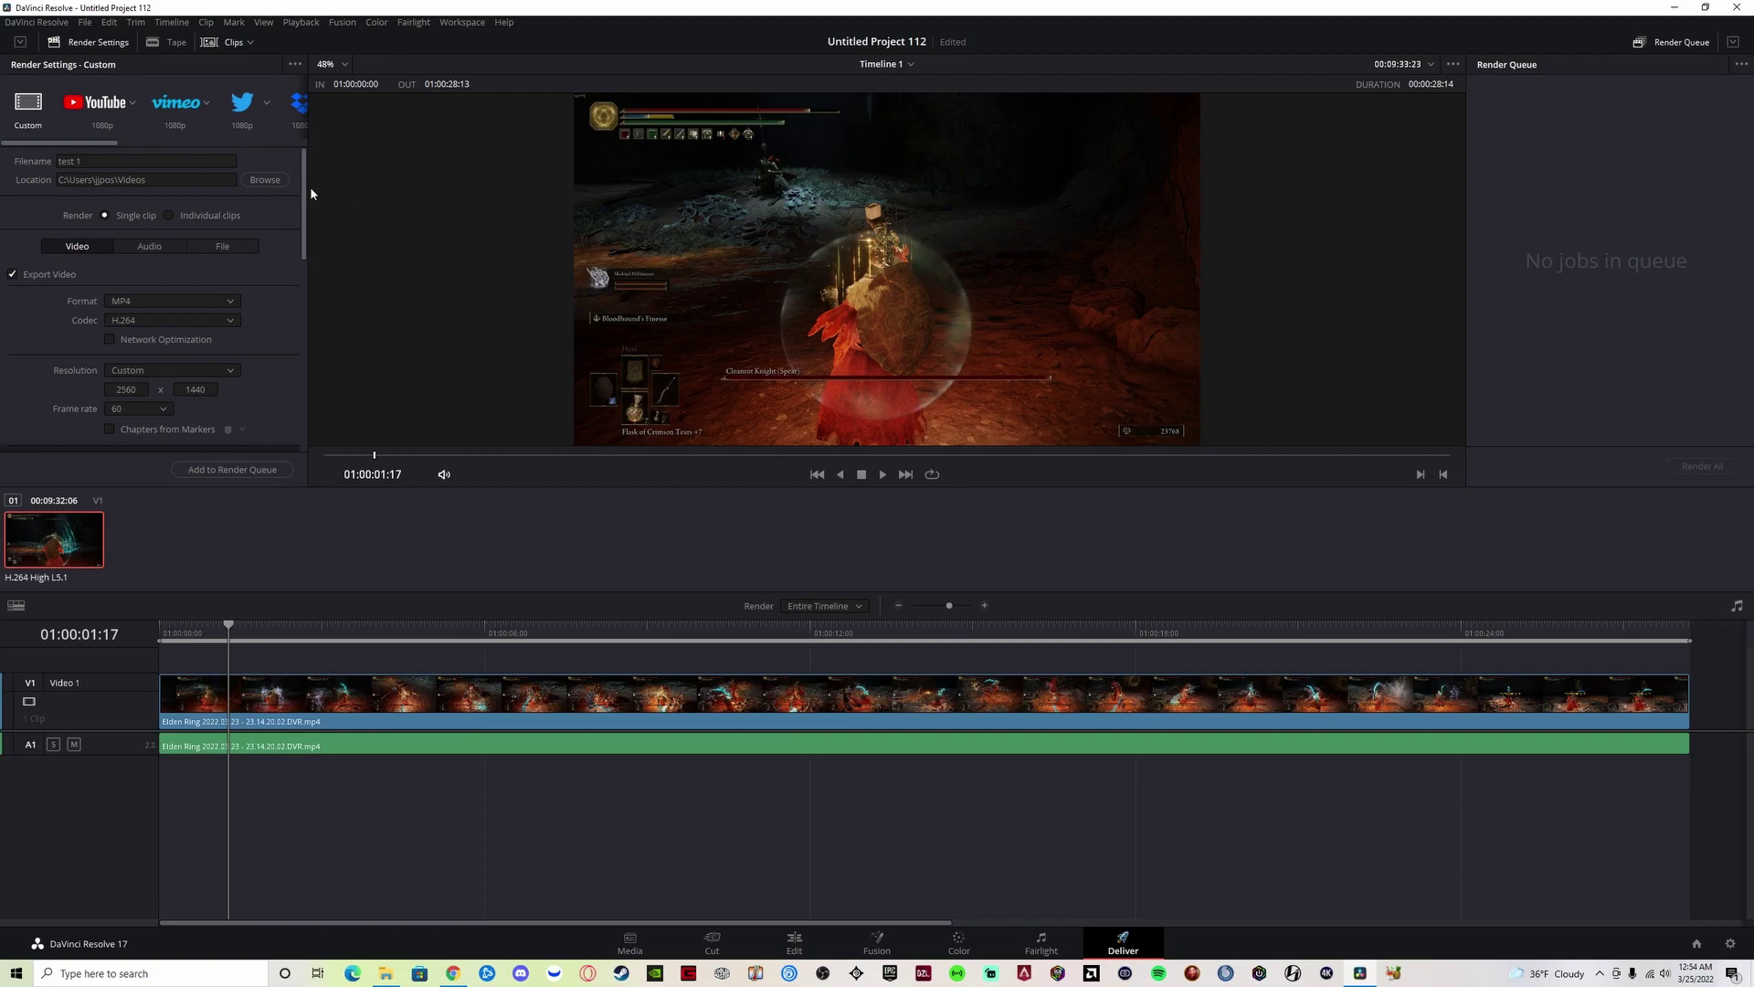
# Look through the export codec and format choices and the Decode Options in the system preferences
pyautogui.click(150, 320)
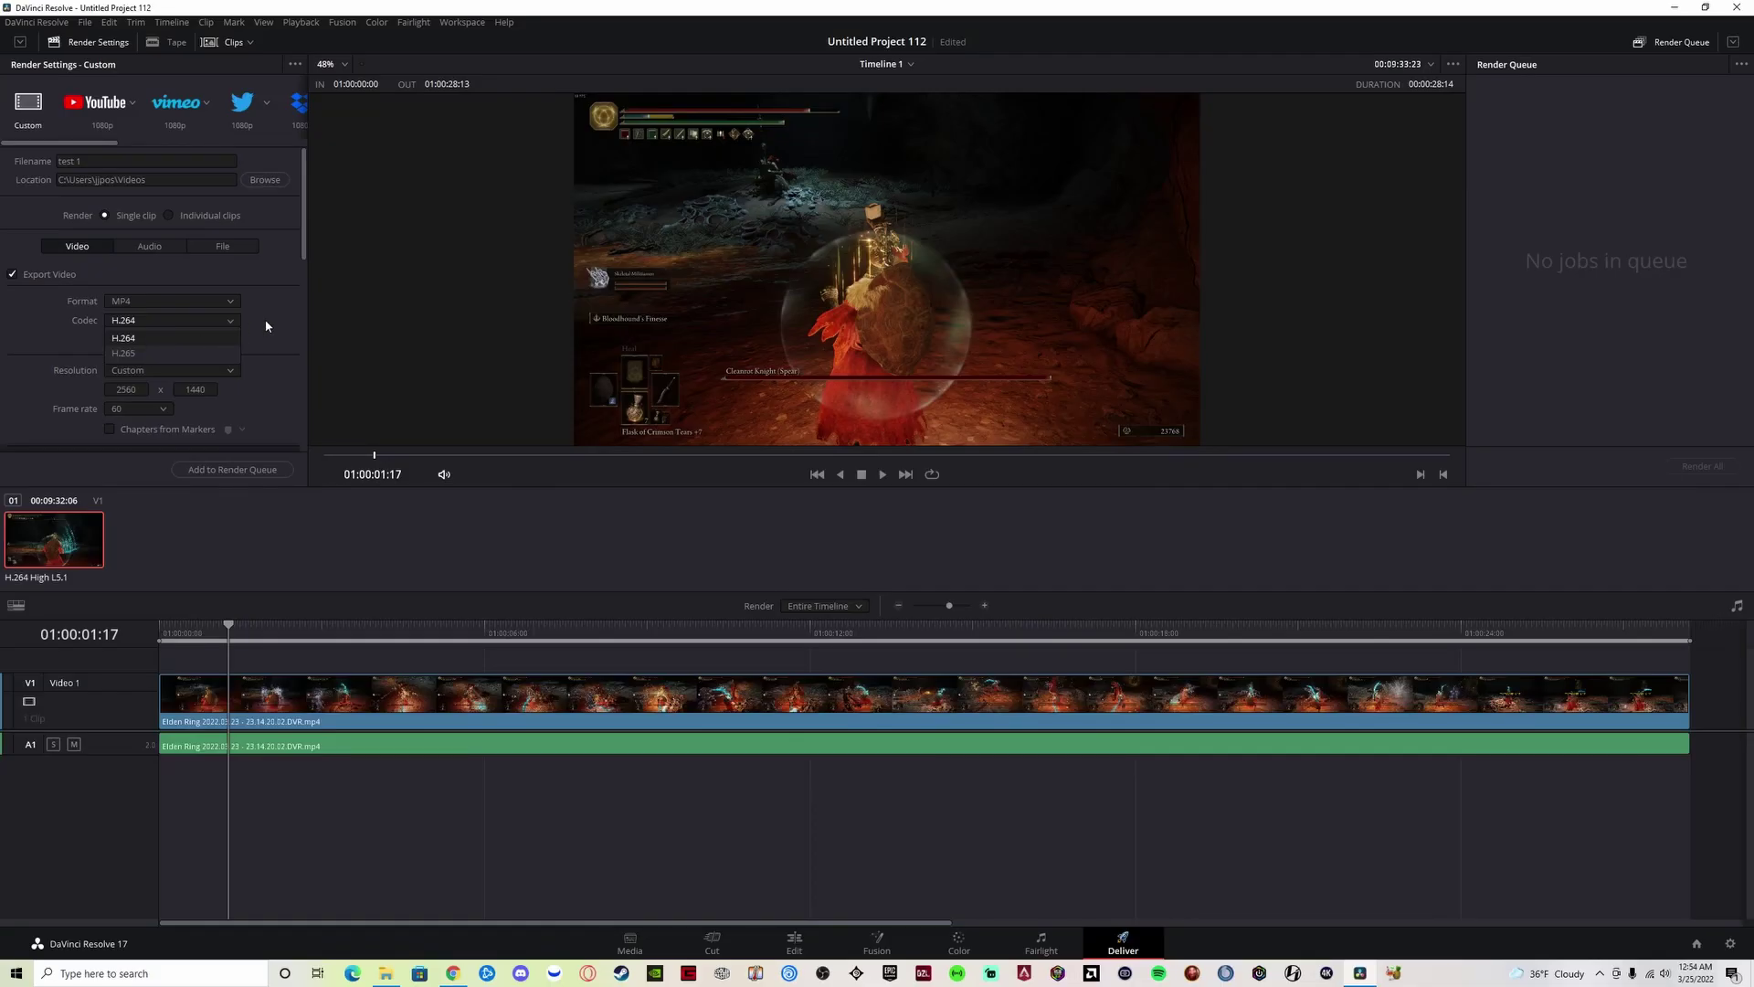
pyautogui.click(274, 327)
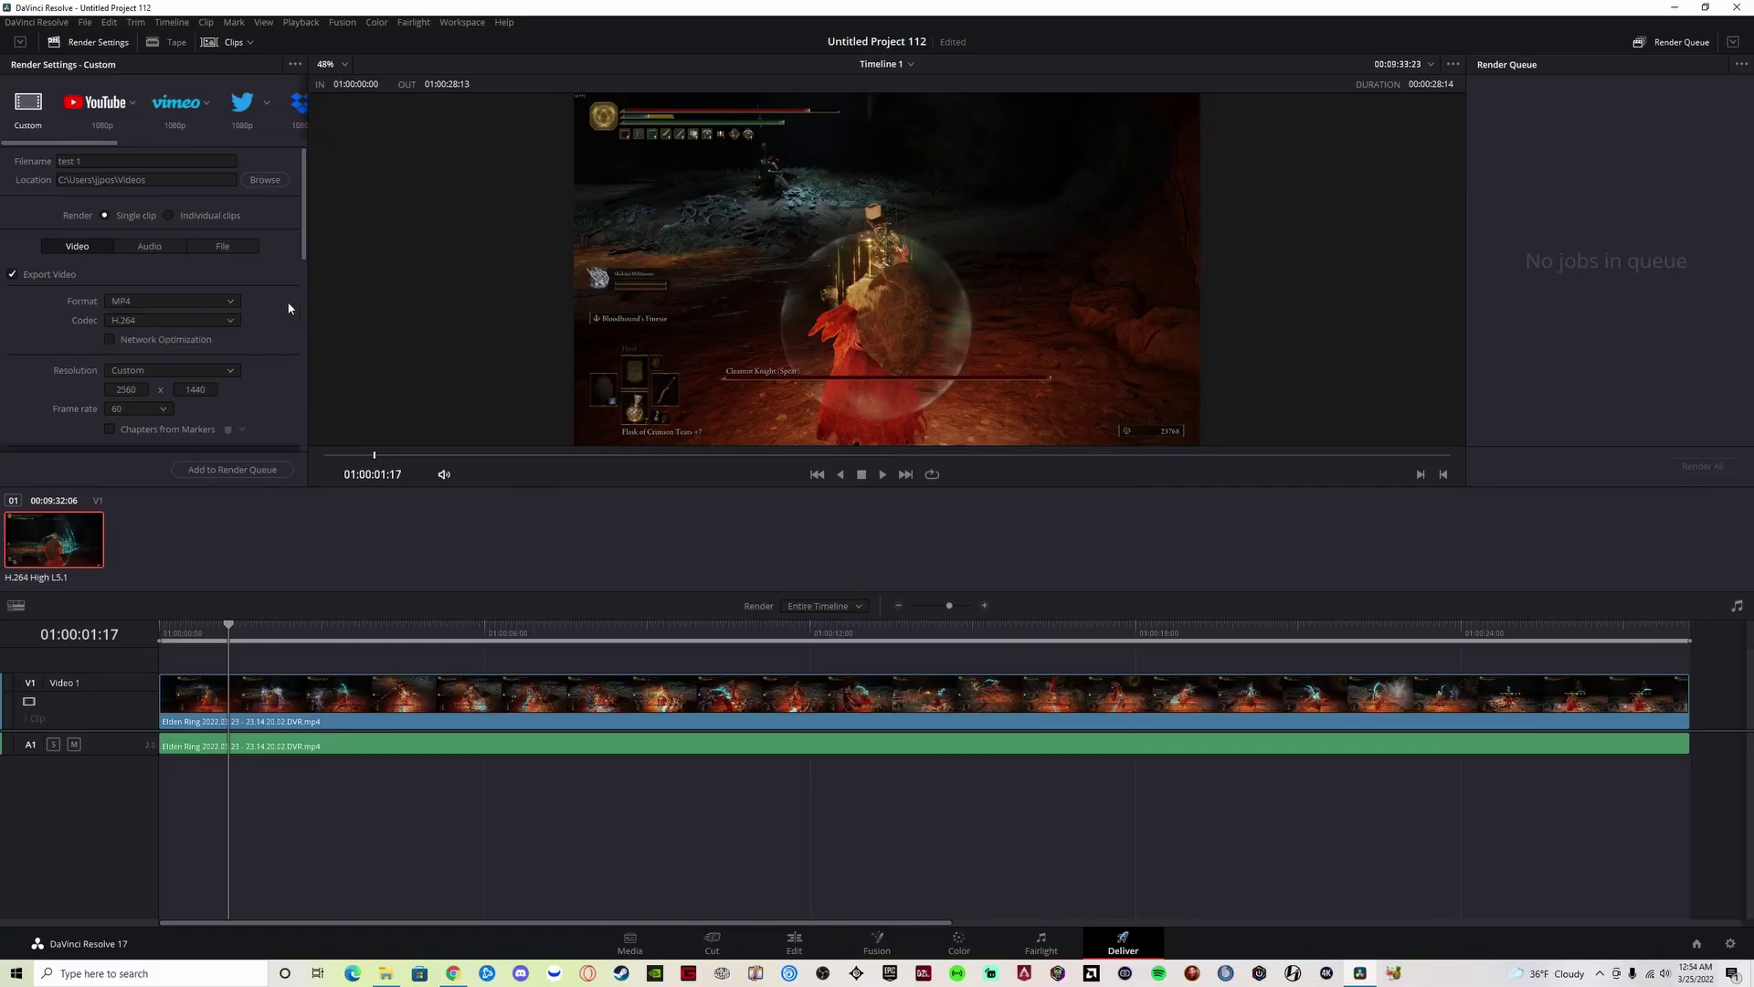
pyautogui.click(46, 22)
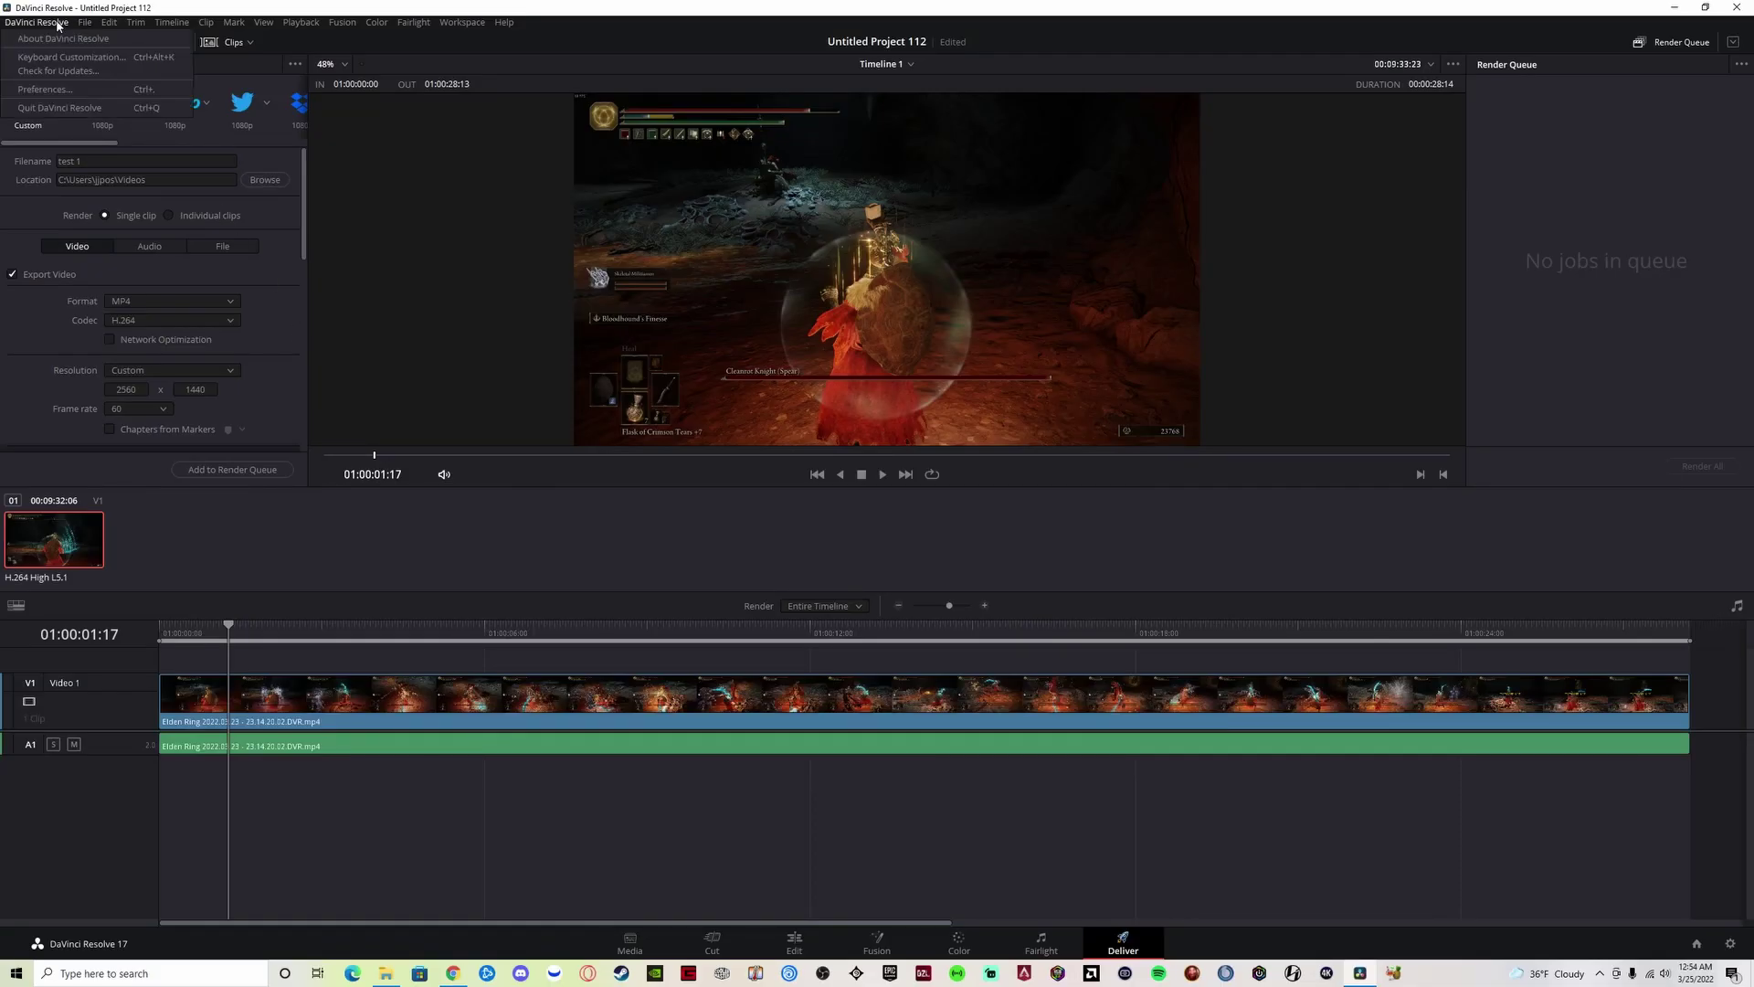
pyautogui.click(66, 93)
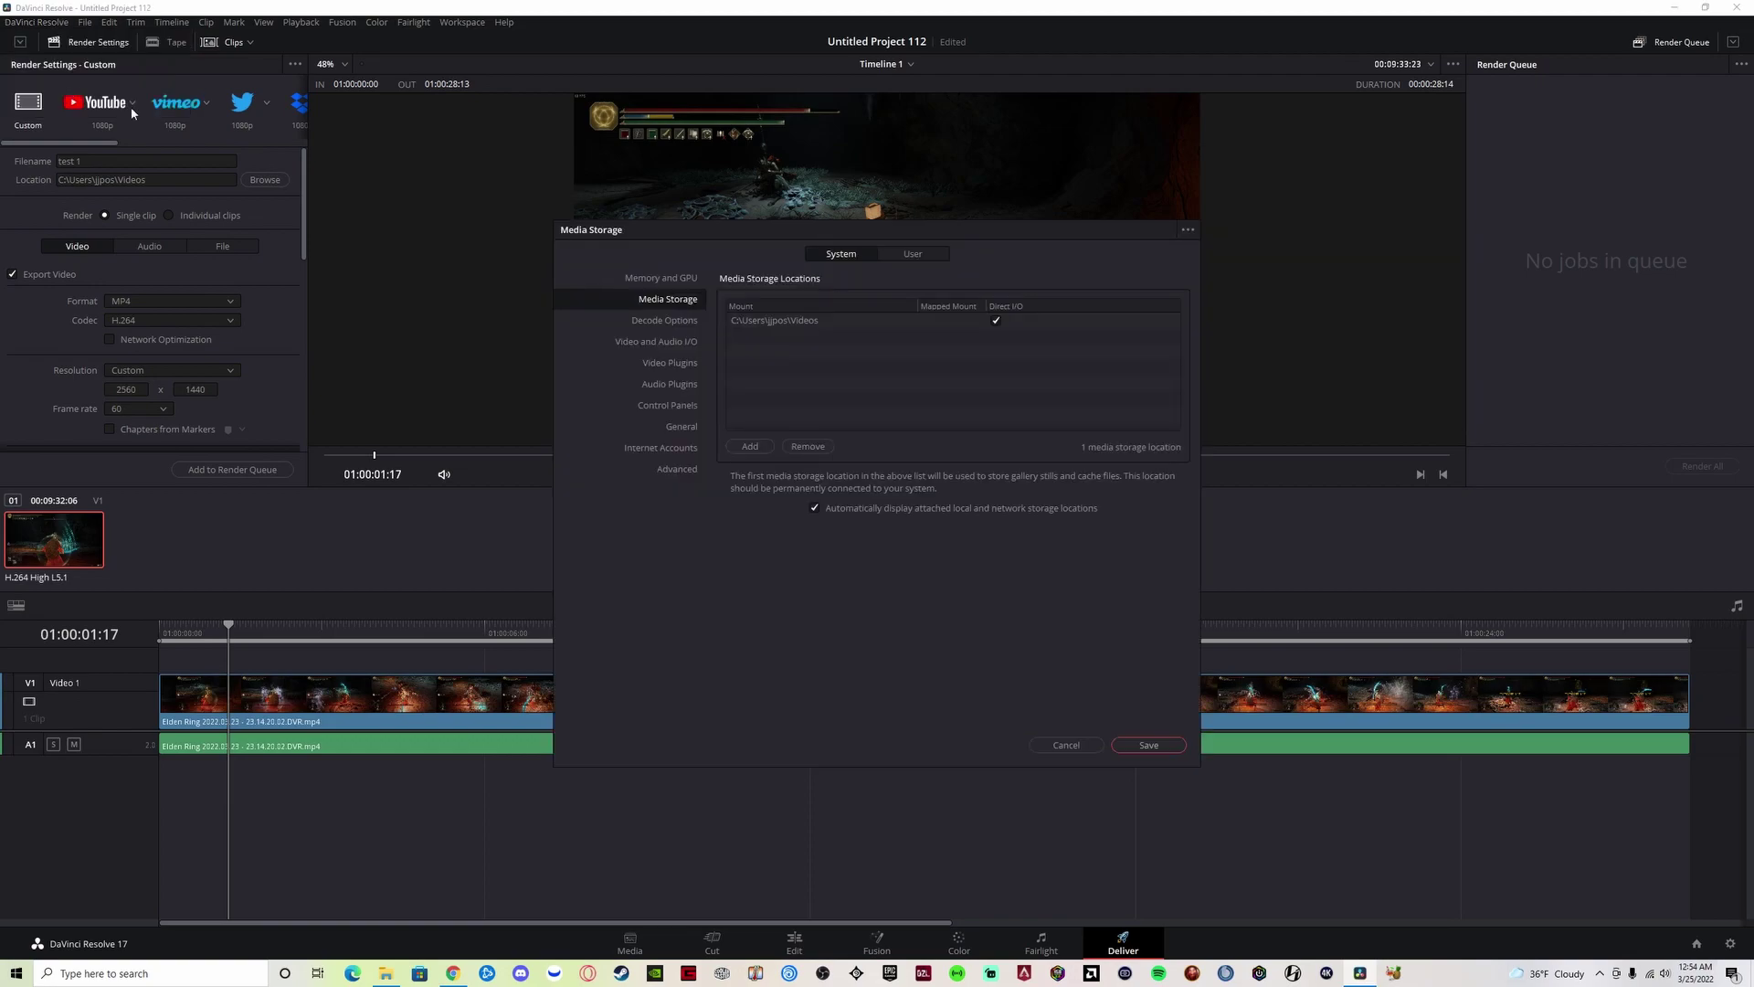
pyautogui.click(656, 321)
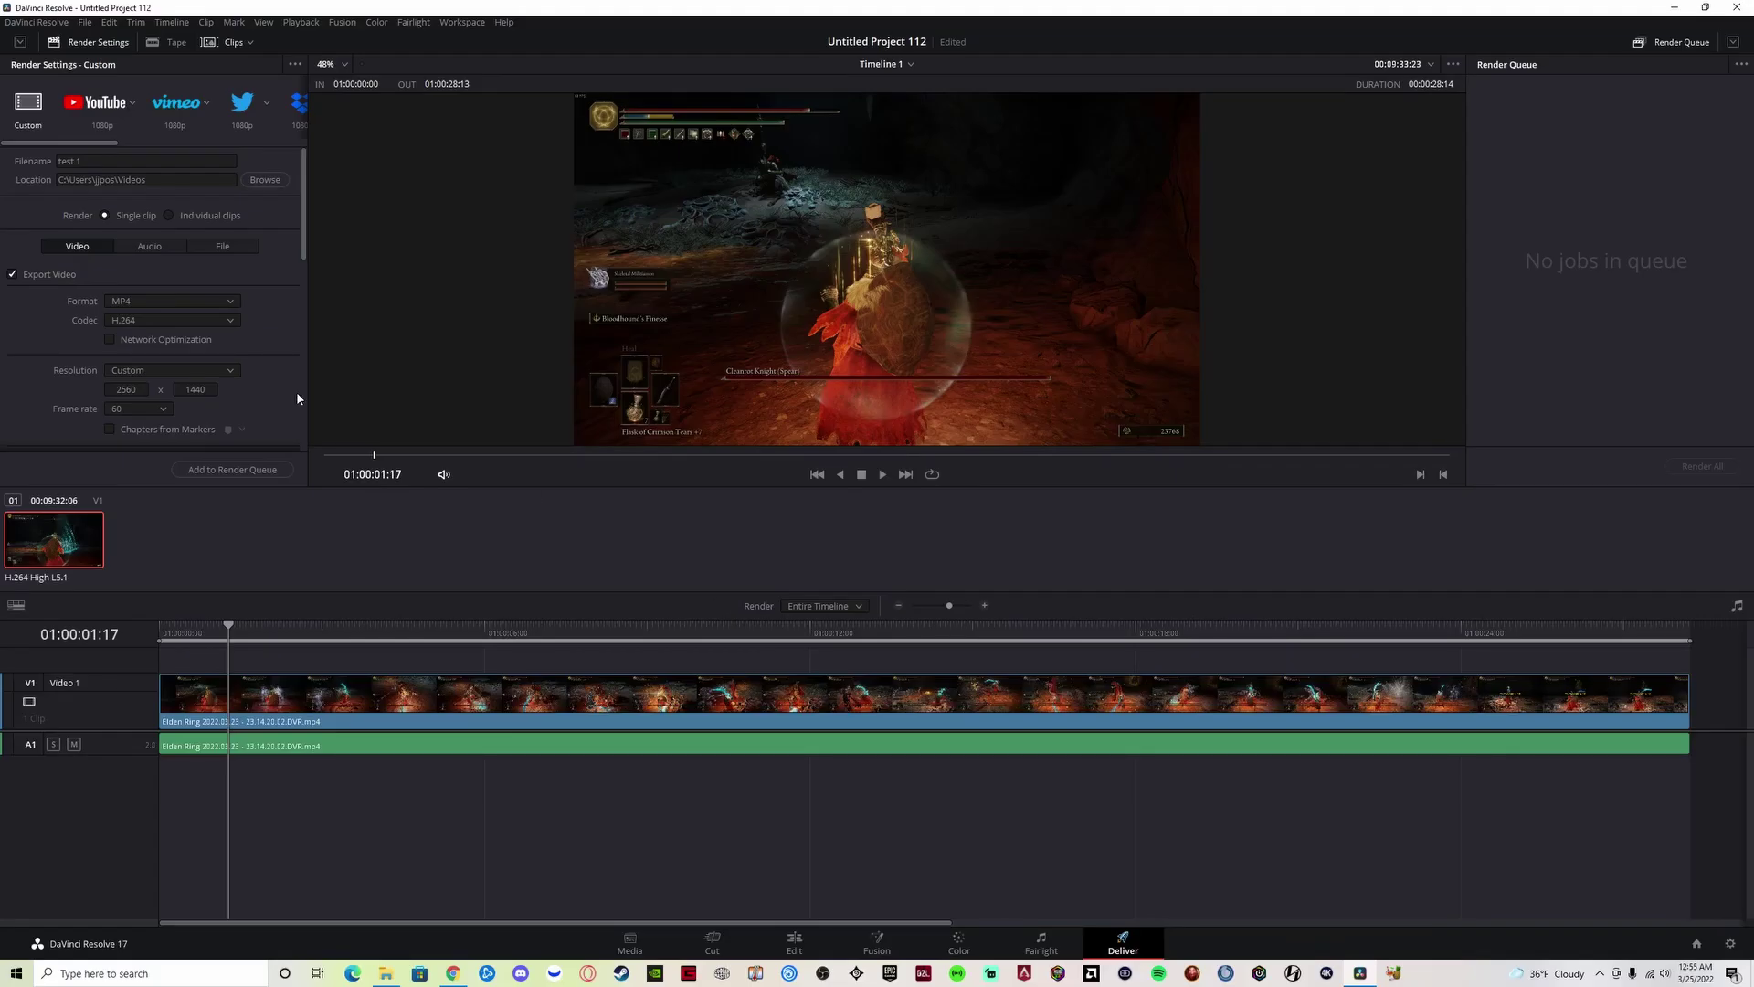
pyautogui.click(169, 300)
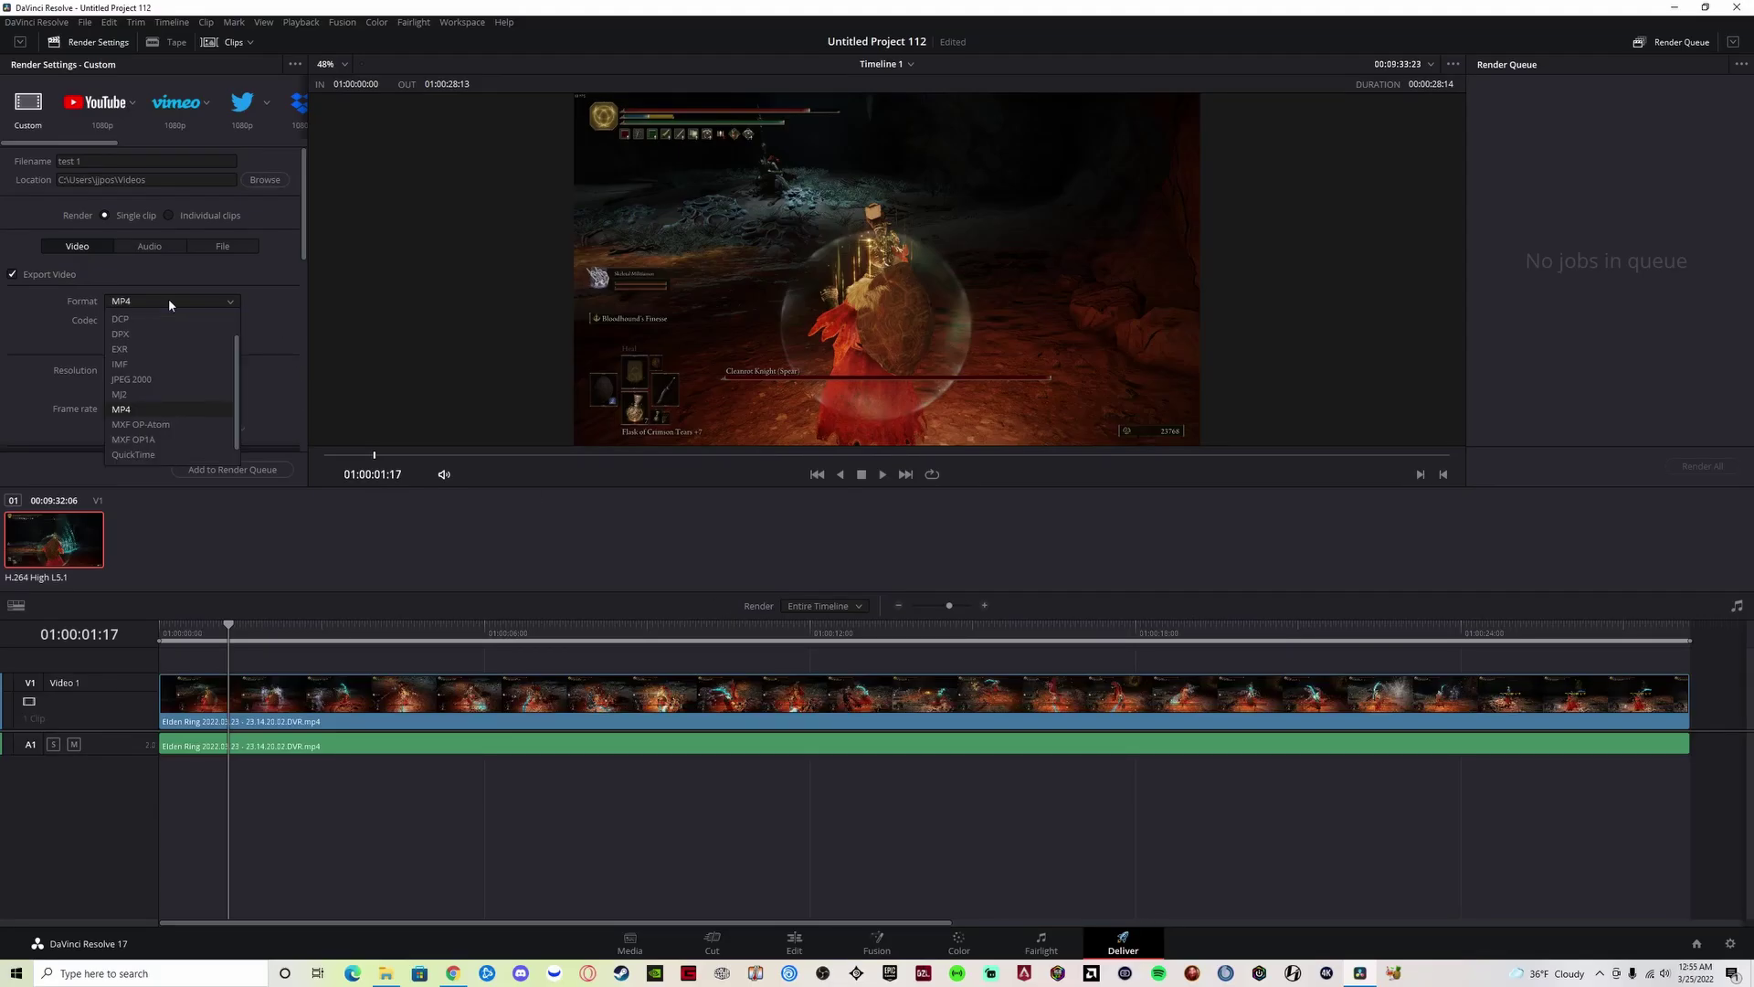
pyautogui.click(188, 301)
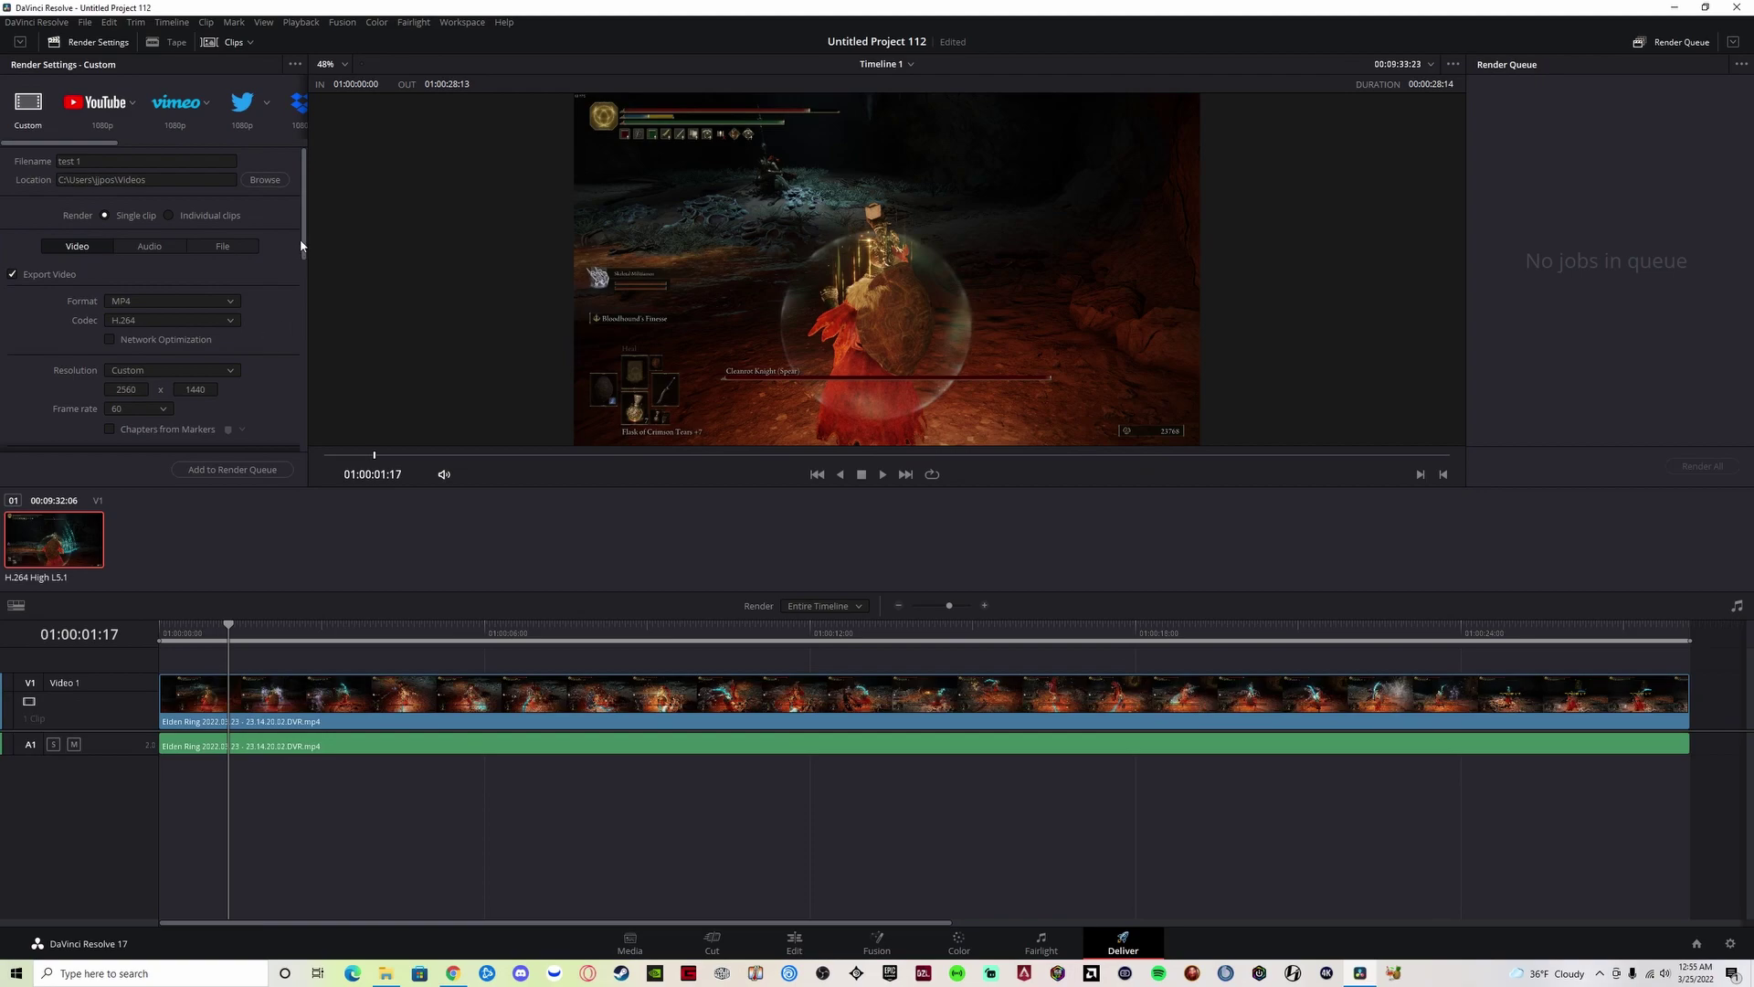
# Turn off "Bypass re-encode when possible" in the advanced video export settings
pyautogui.scroll(-4, 305, 235)
pyautogui.scroll(3, 305, 242)
pyautogui.scroll(-3, 305, 244)
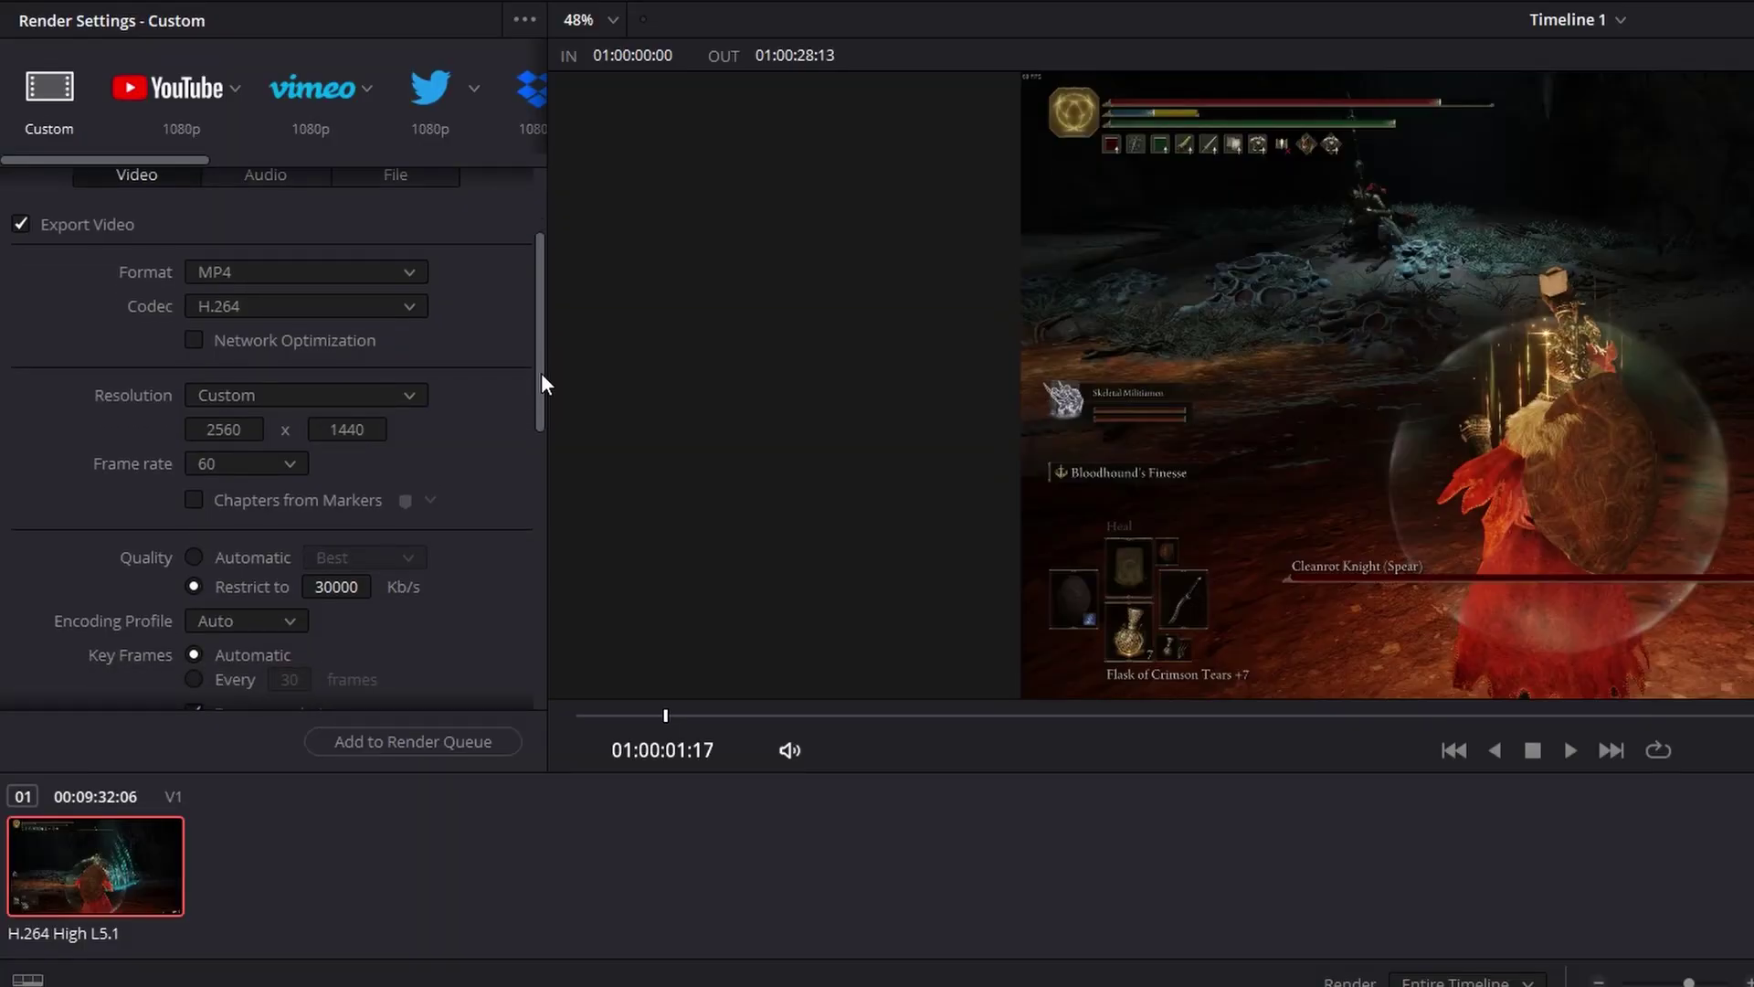
pyautogui.scroll(-4, 541, 375)
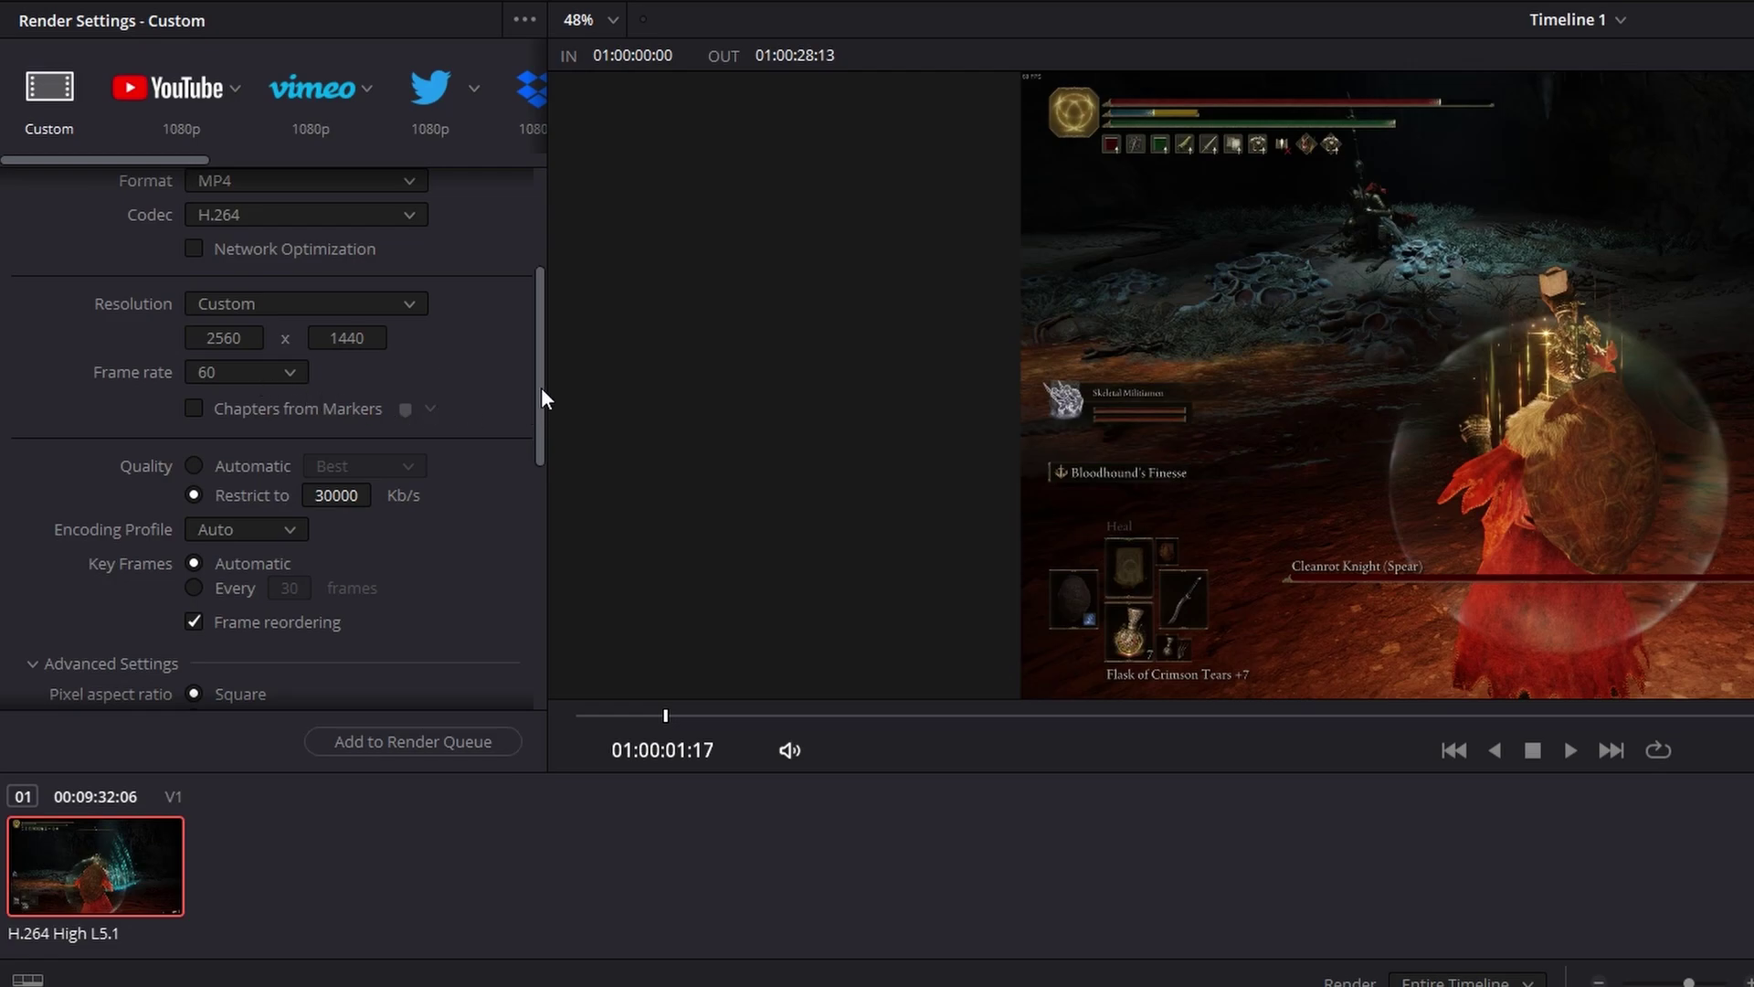
pyautogui.moveTo(540, 387); pyautogui.dragTo(535, 437)
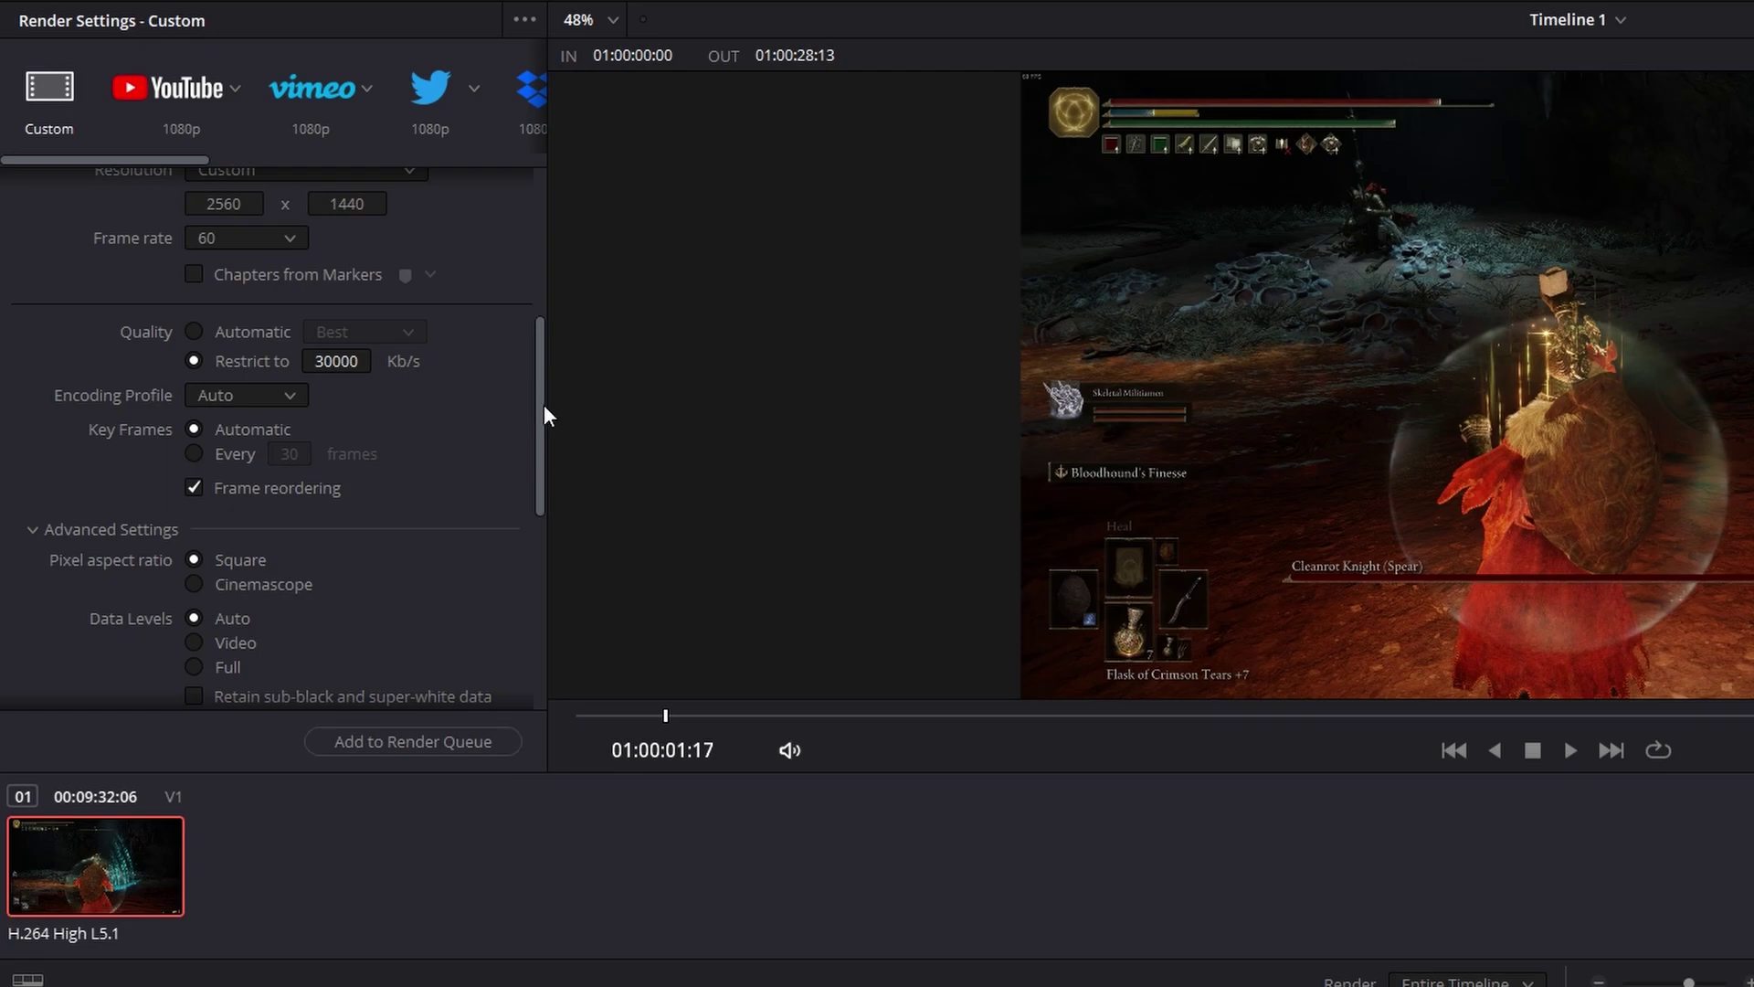
pyautogui.scroll(-5, 539, 418)
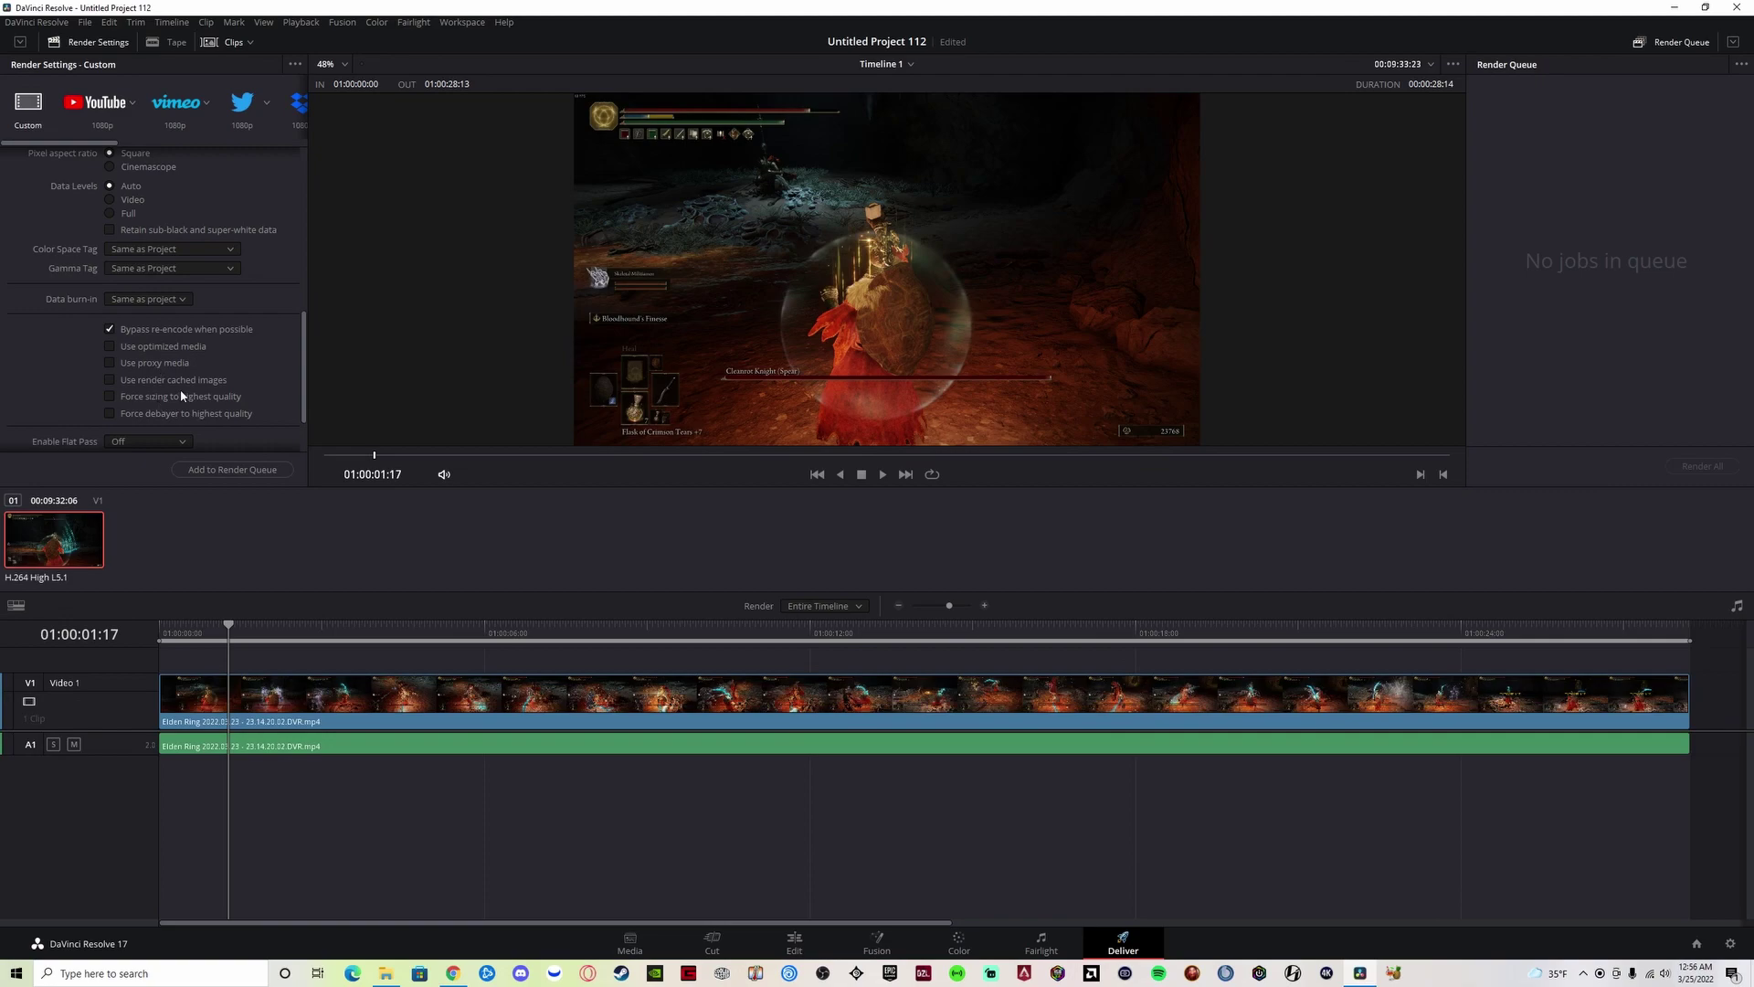
pyautogui.moveTo(292, 366); pyautogui.dragTo(305, 365)
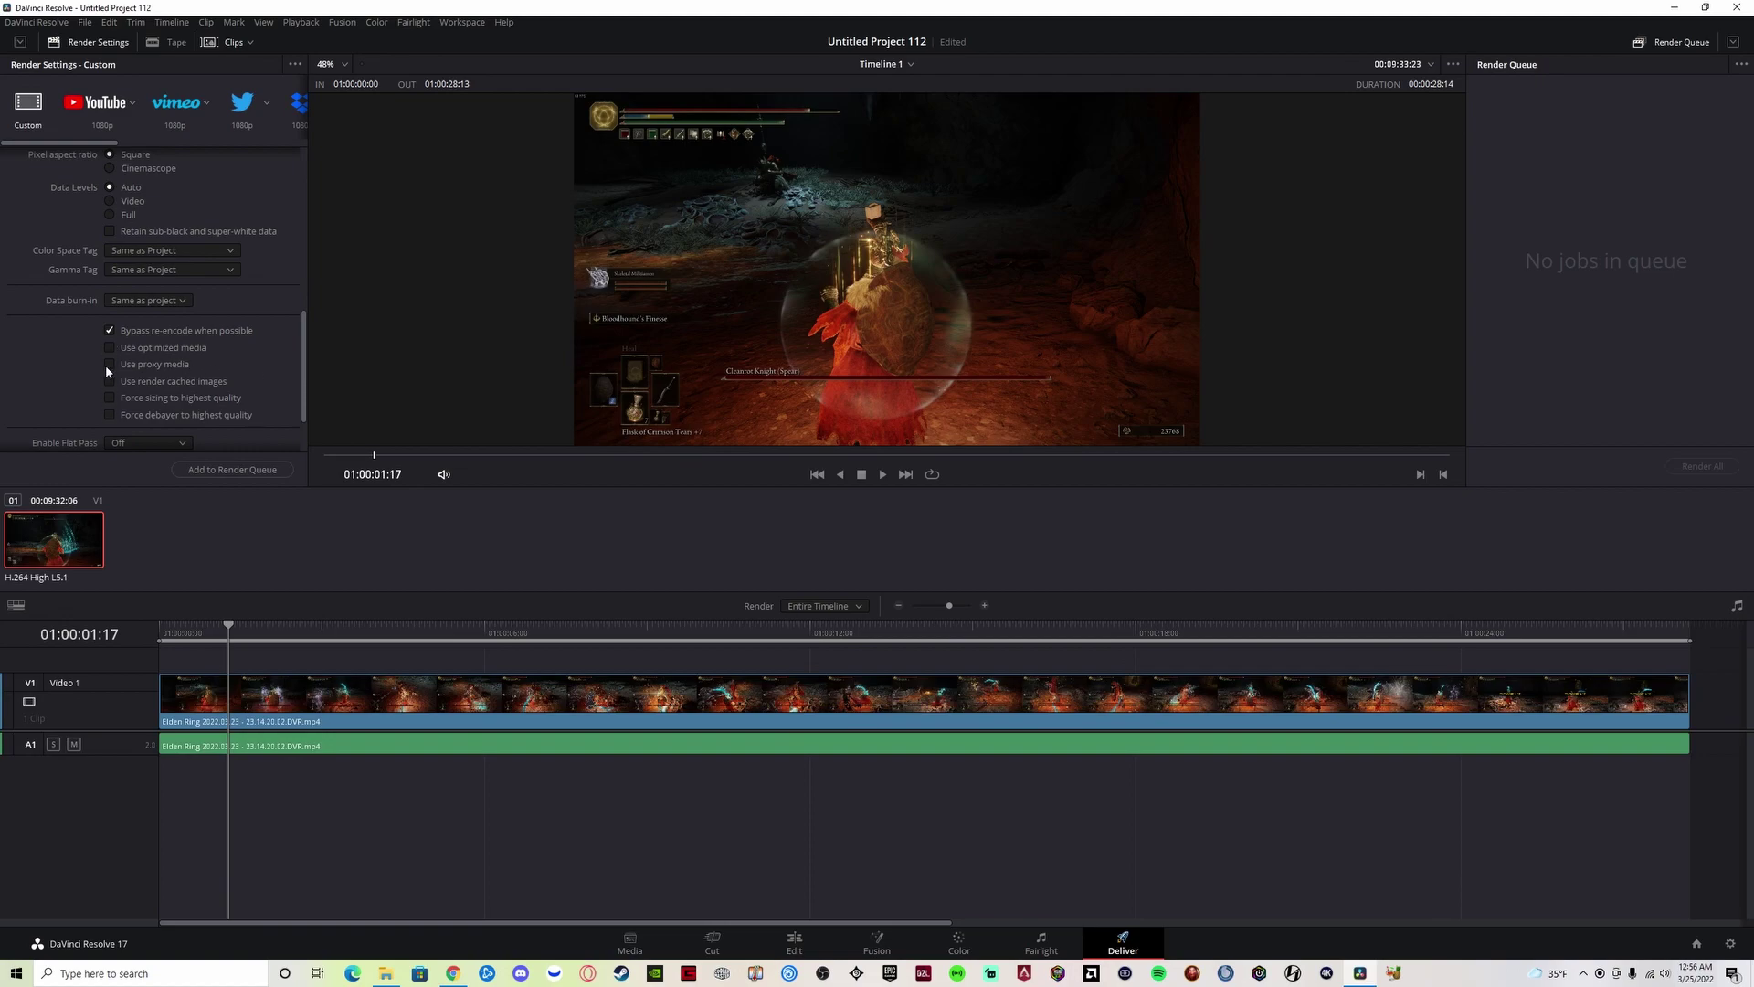
pyautogui.click(109, 330)
pyautogui.scroll(5, 298, 354)
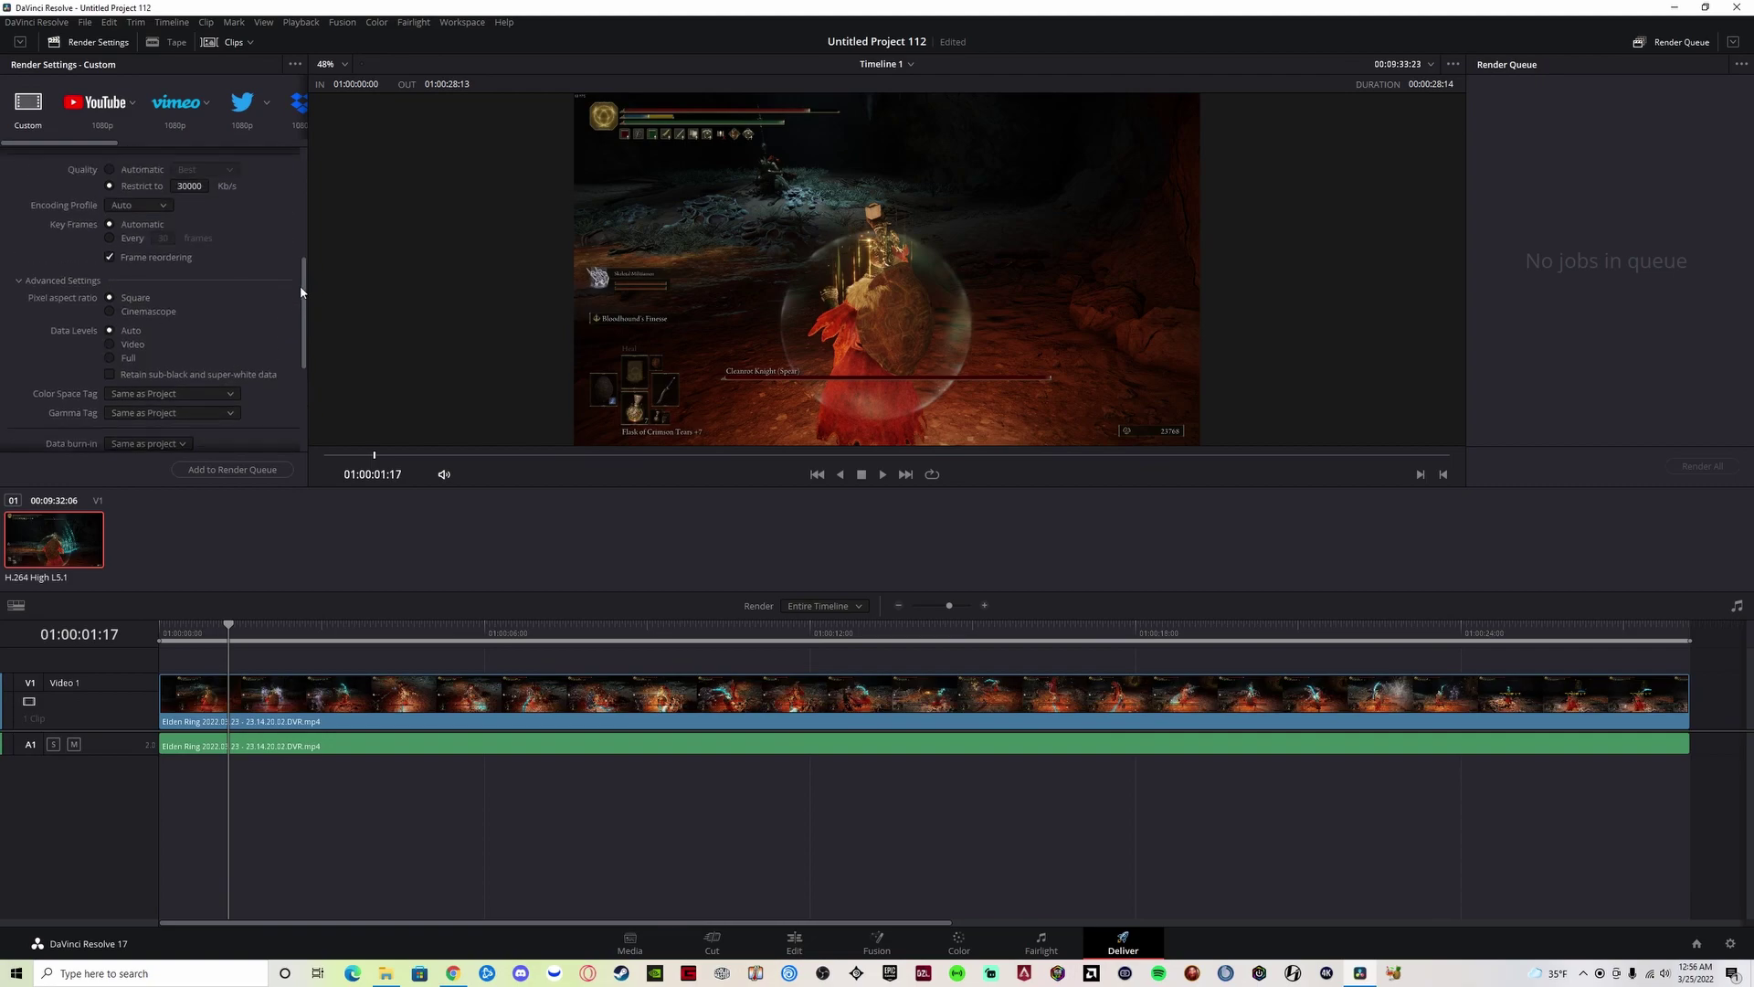
# Add the test 1 export to the render queue, accepting the higher-resolution render, and render it
pyautogui.click(262, 470)
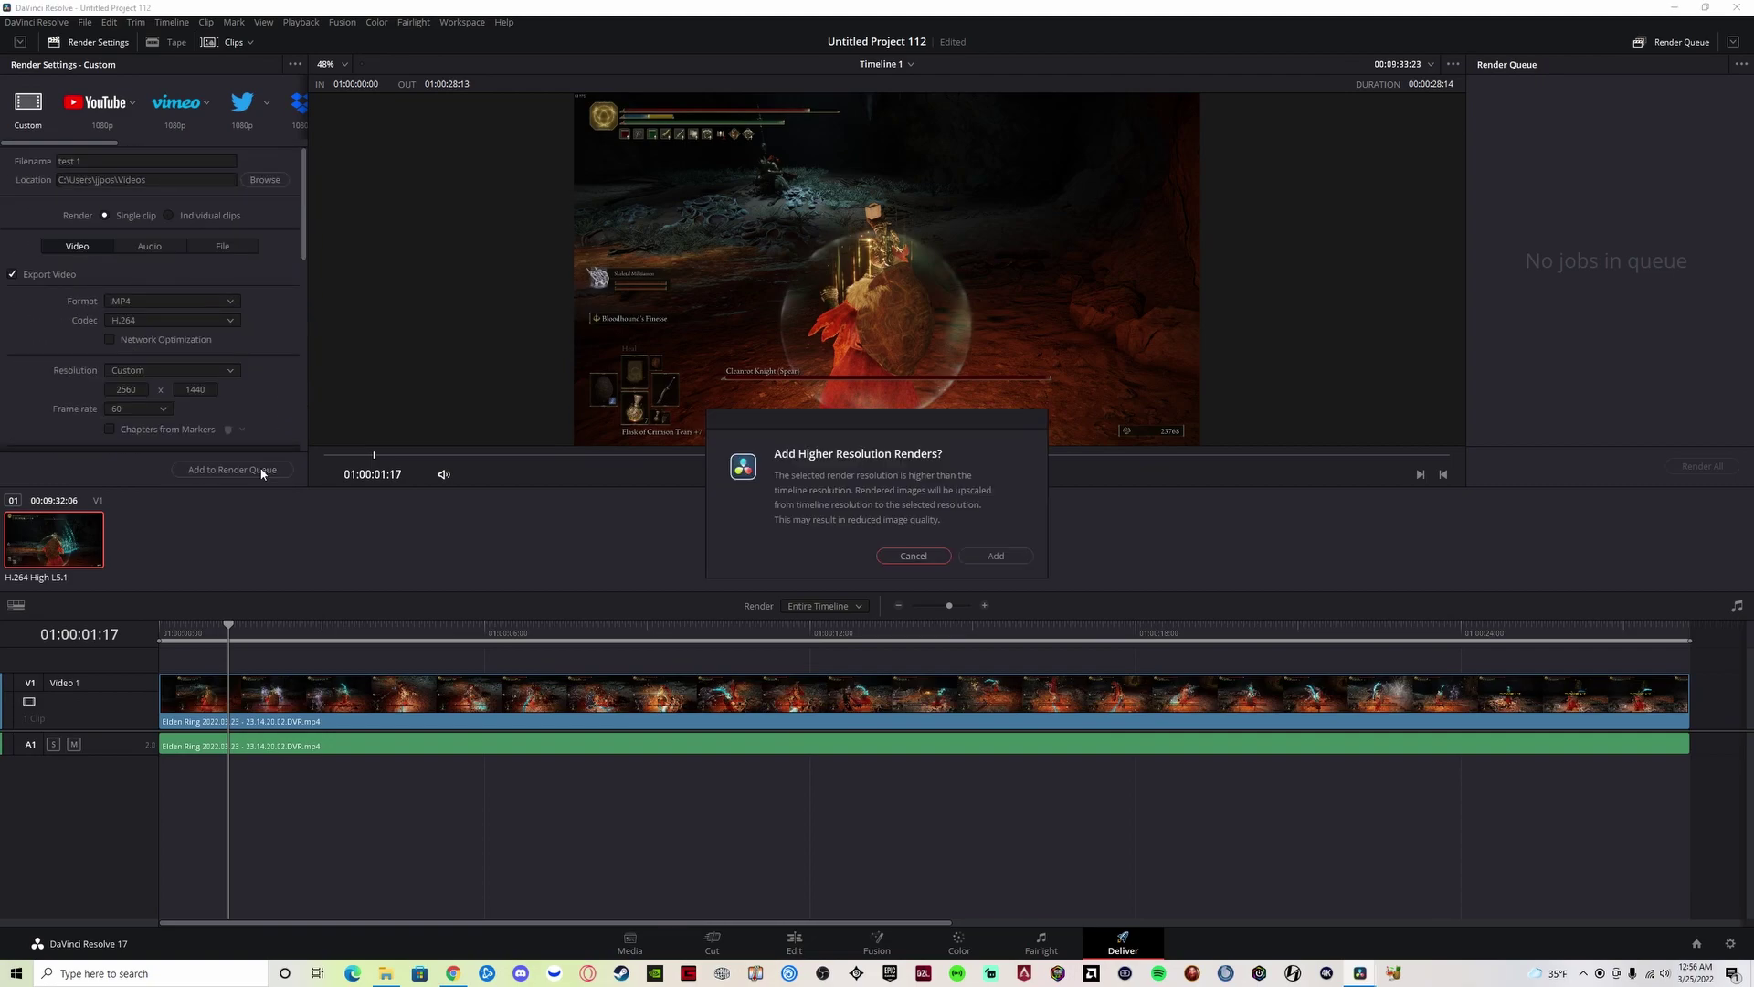
pyautogui.click(972, 558)
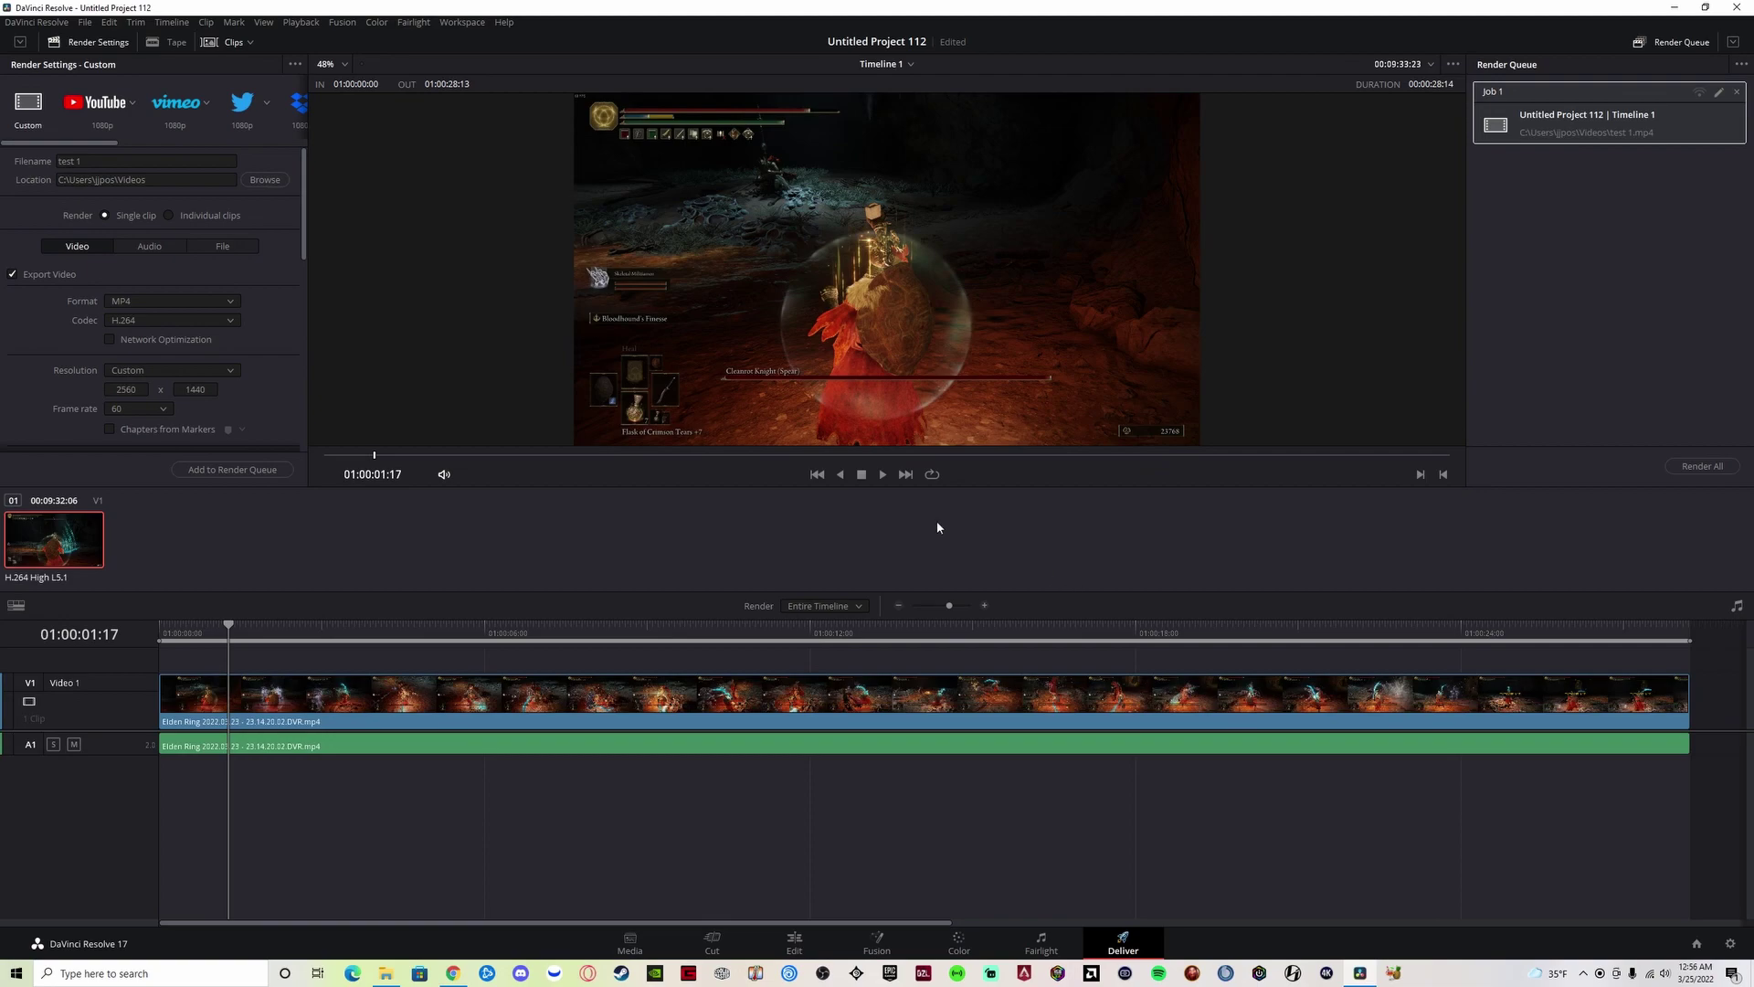
pyautogui.click(1702, 466)
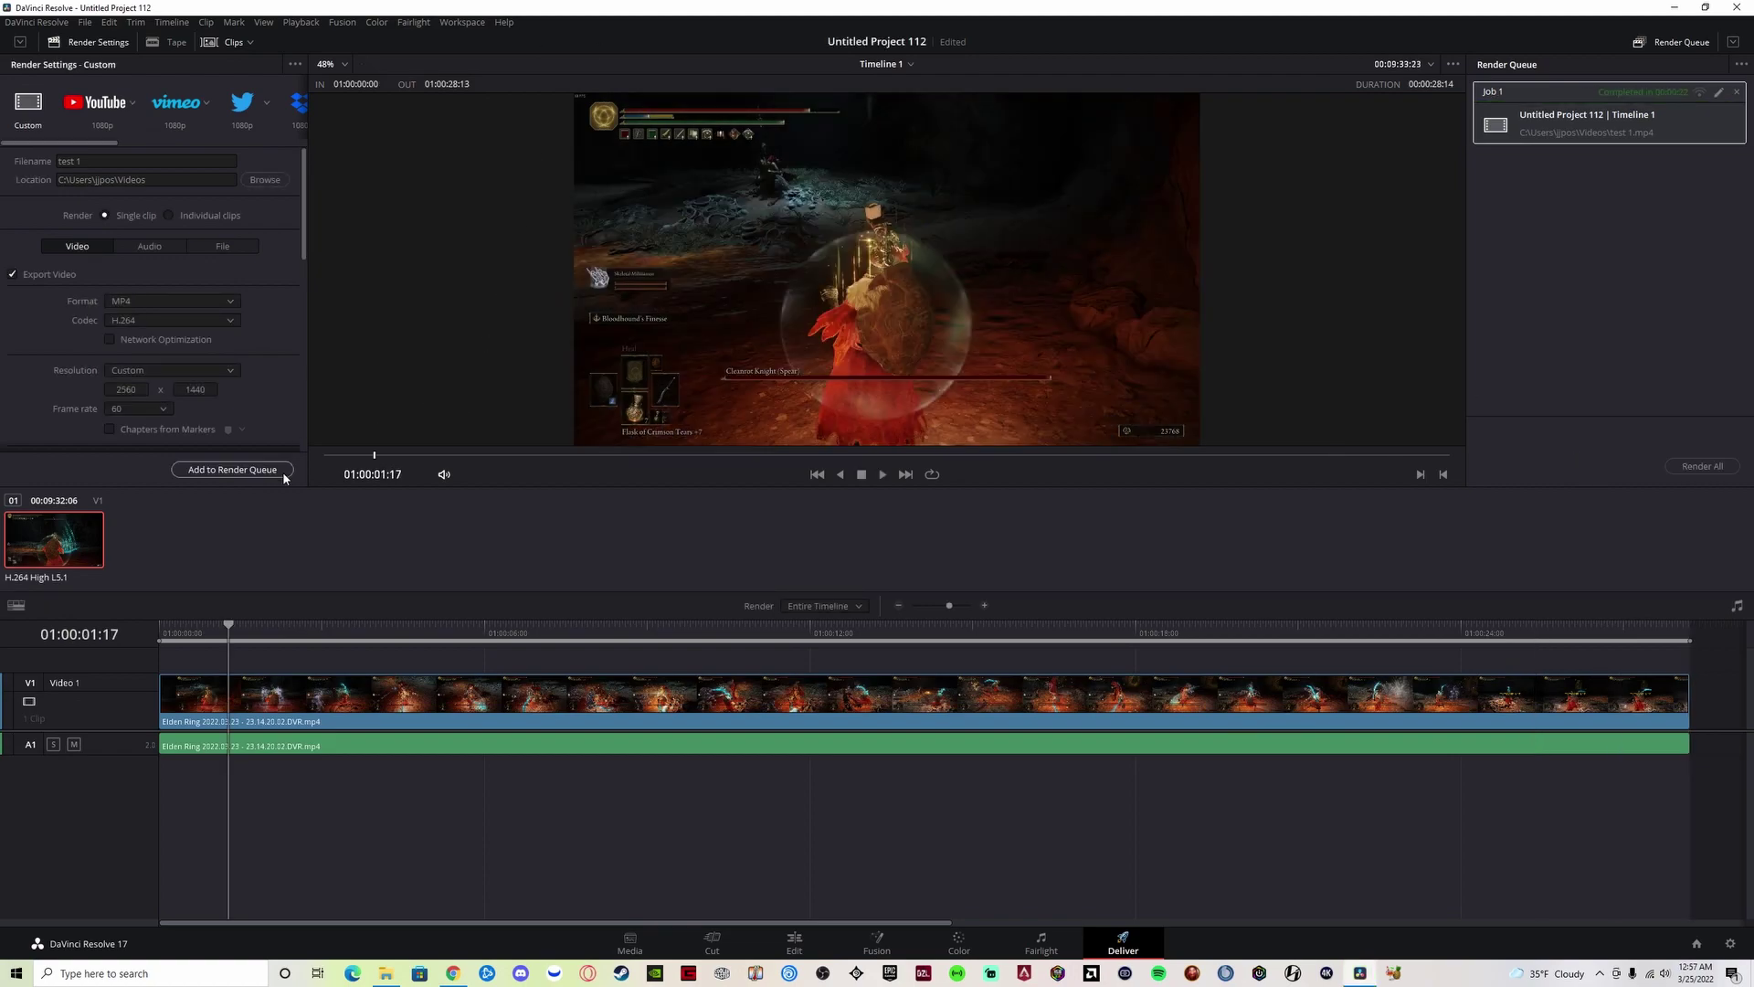
# Set the export codec to H.265 and change the filename to test 2
pyautogui.click(217, 320)
pyautogui.click(216, 352)
pyautogui.click(124, 161)
pyautogui.write('2')
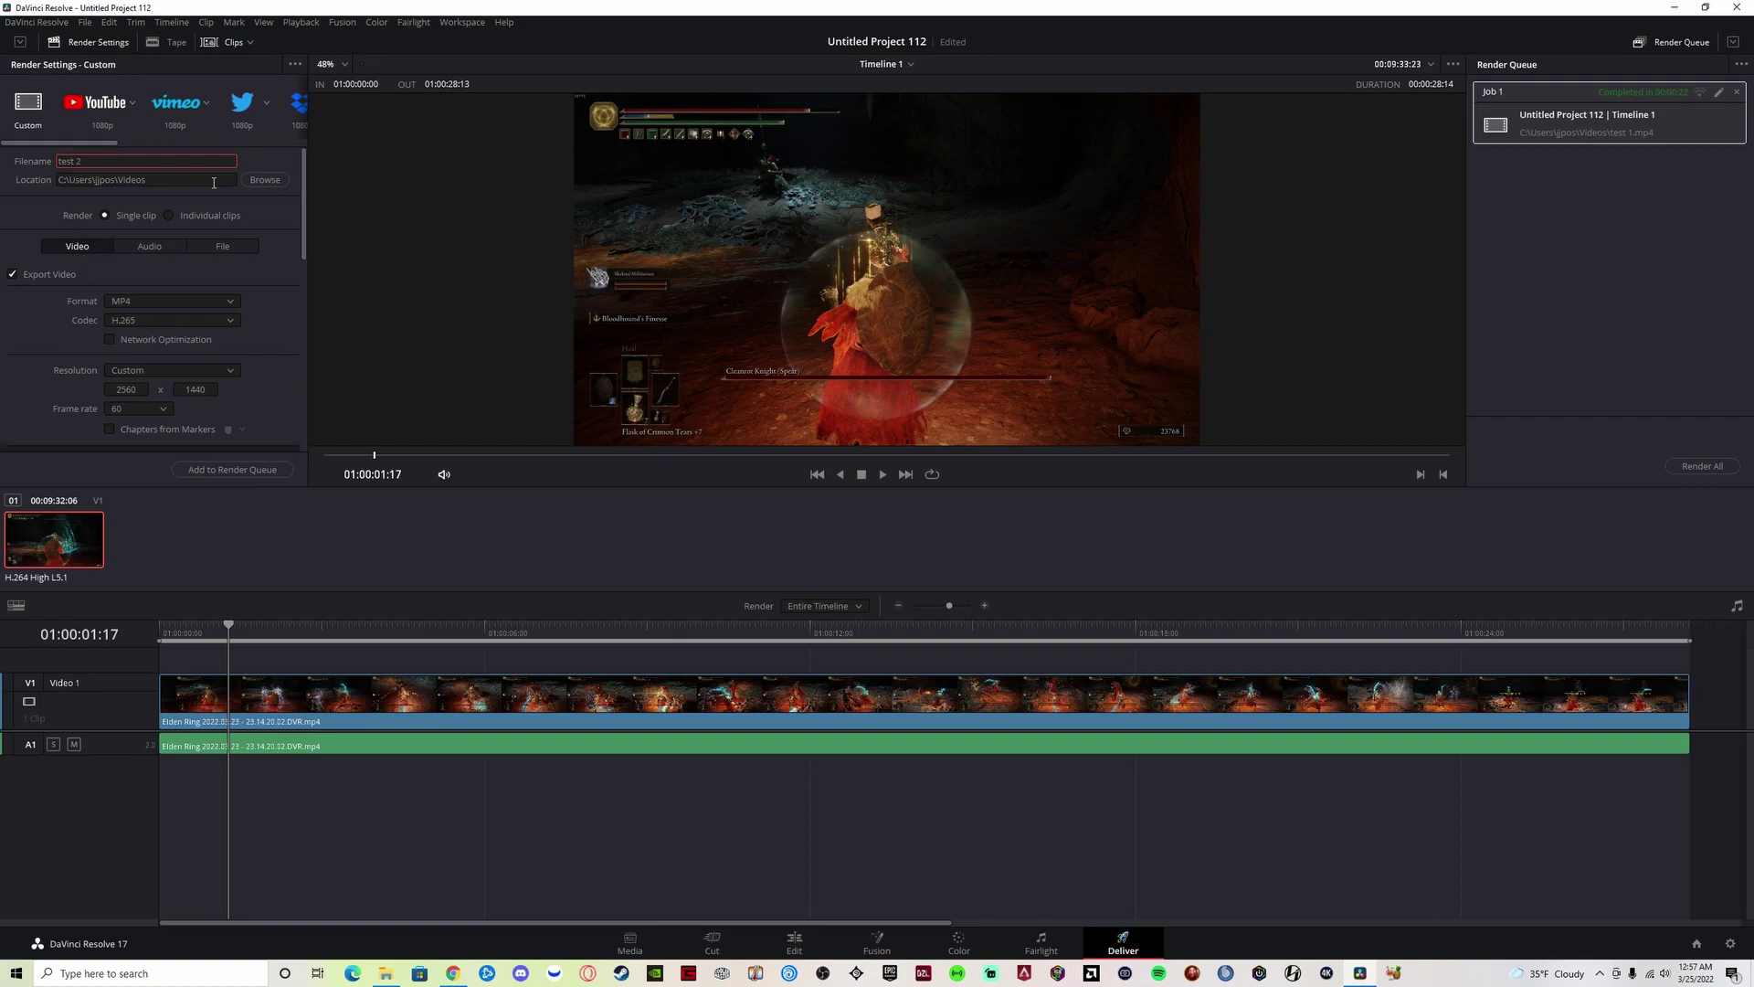
# Add the test 2 export to the render queue, accepting the higher-resolution render, and render that job
pyautogui.click(244, 469)
pyautogui.click(996, 555)
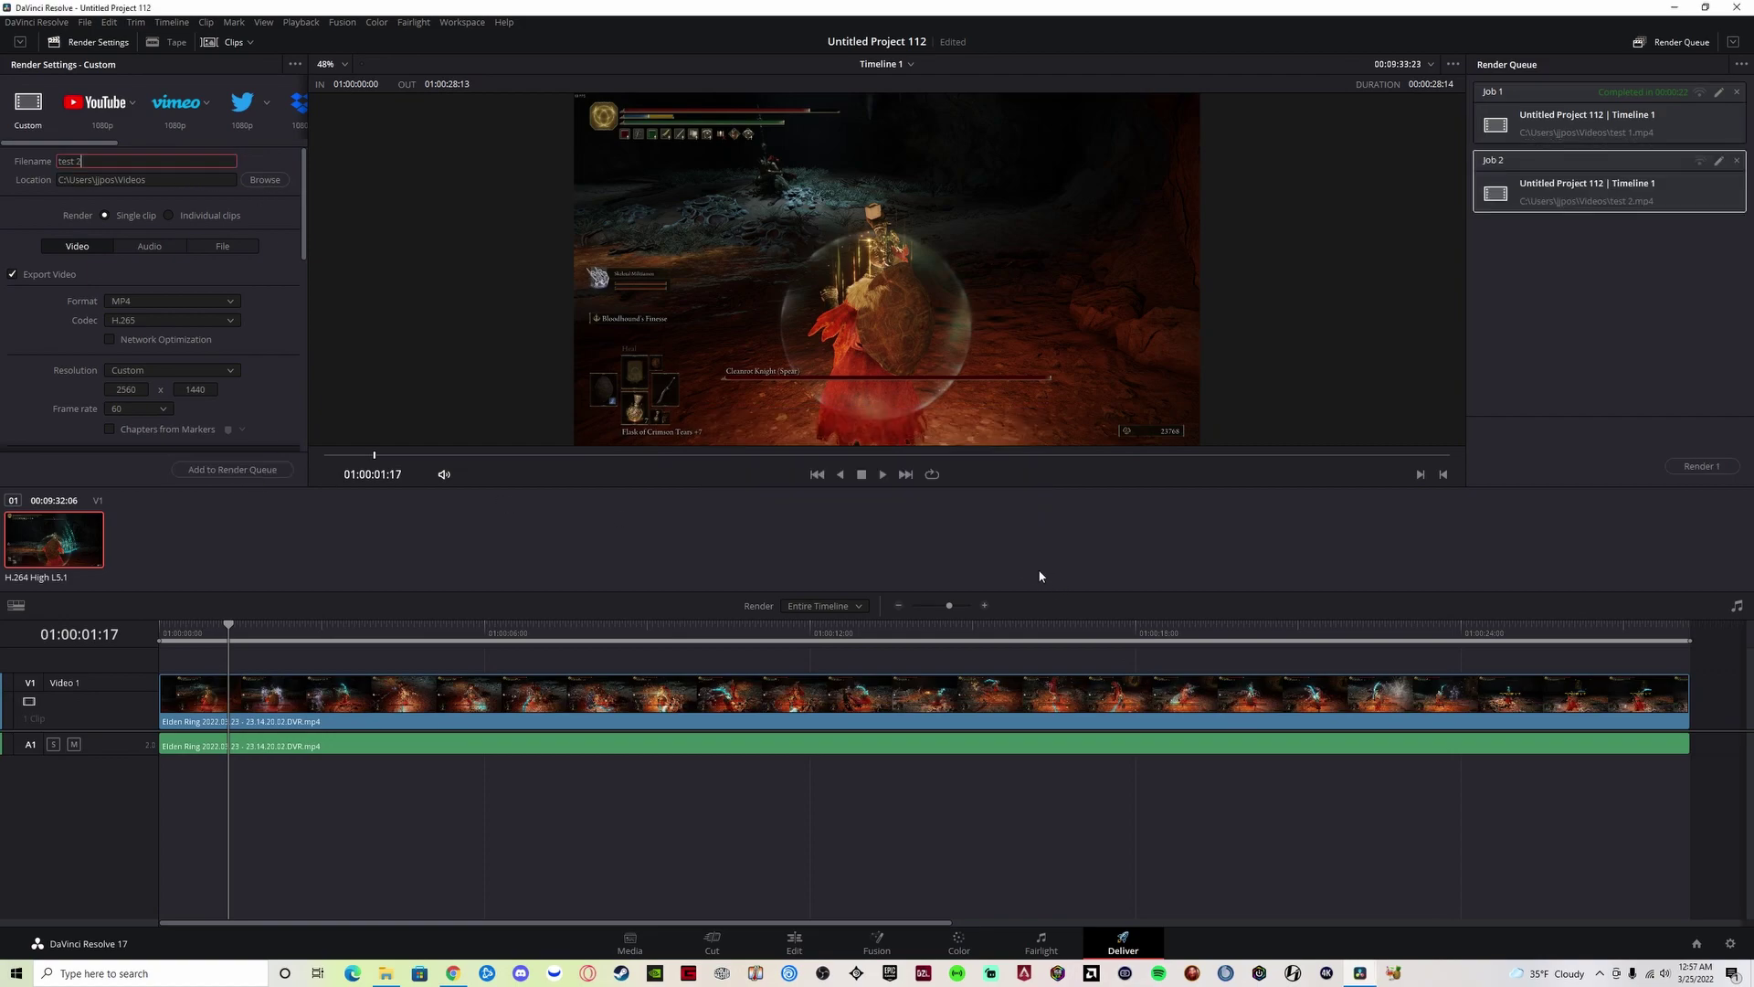
pyautogui.click(1688, 467)
# Switch to File Explorer and move its window aside
pyautogui.click(386, 974)
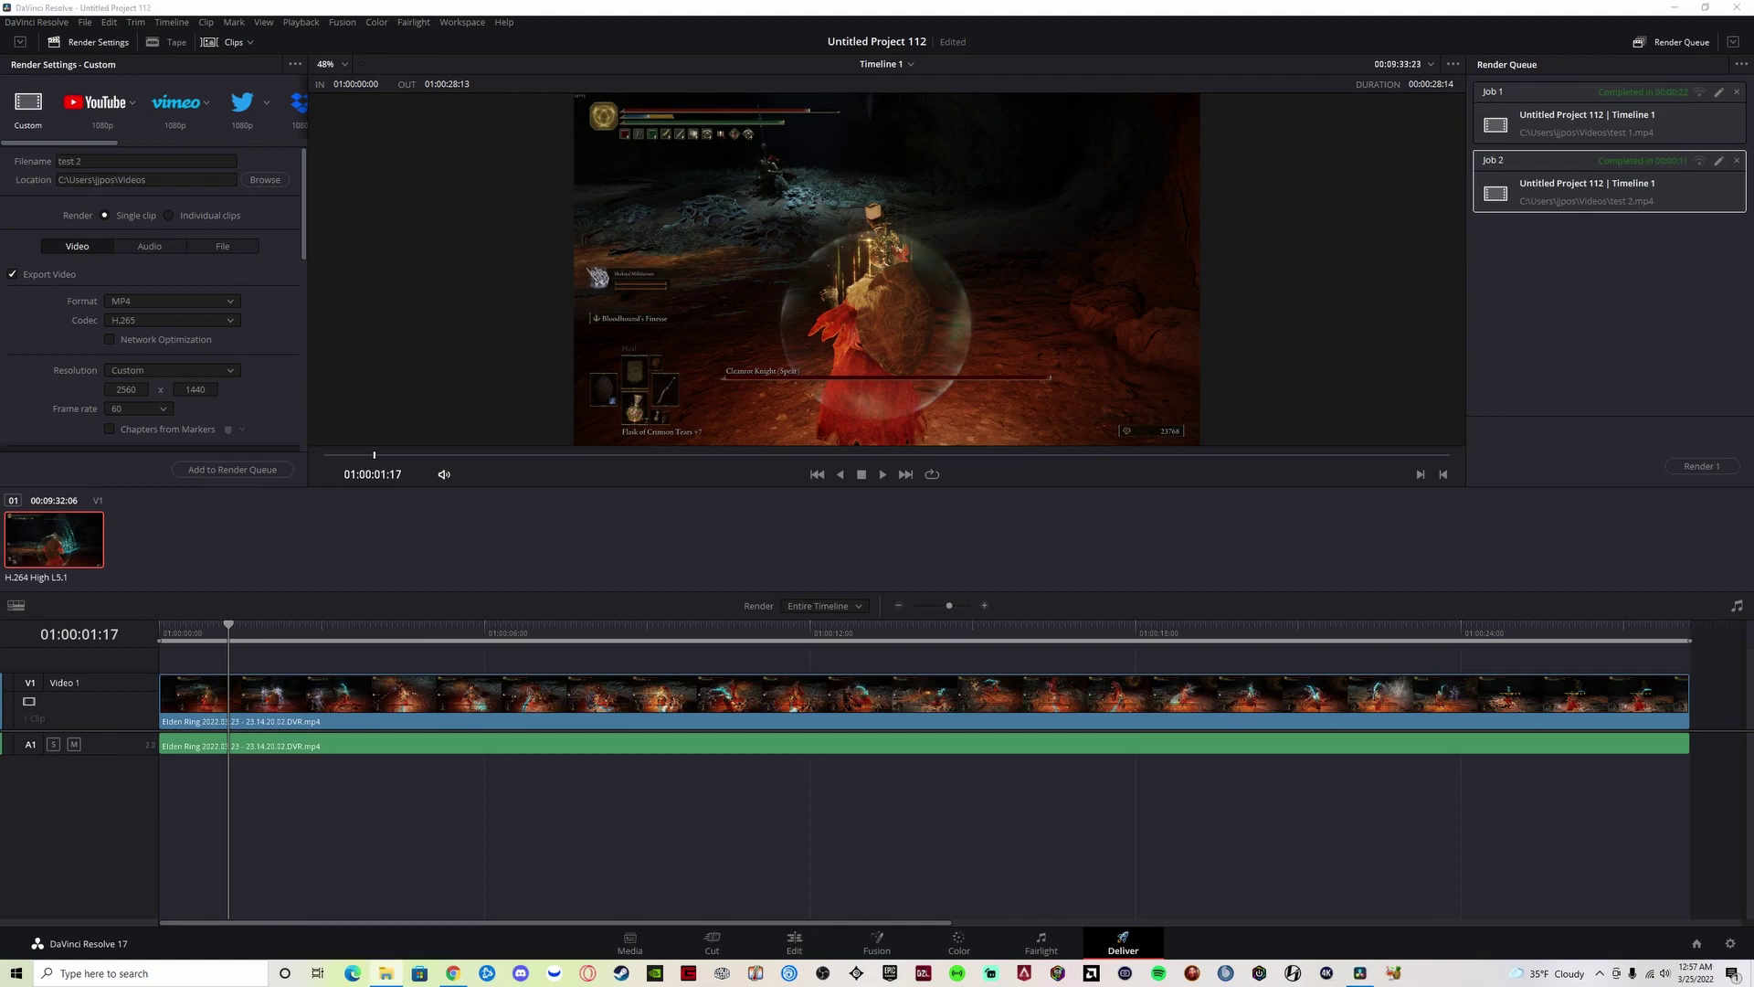
pyautogui.moveTo(848, 249); pyautogui.dragTo(0, 247)
# Switch to Chrome and open the Codecs.com downloads page for HEVC Video Extension 1.0.50361 from the search results
pyautogui.click(453, 973)
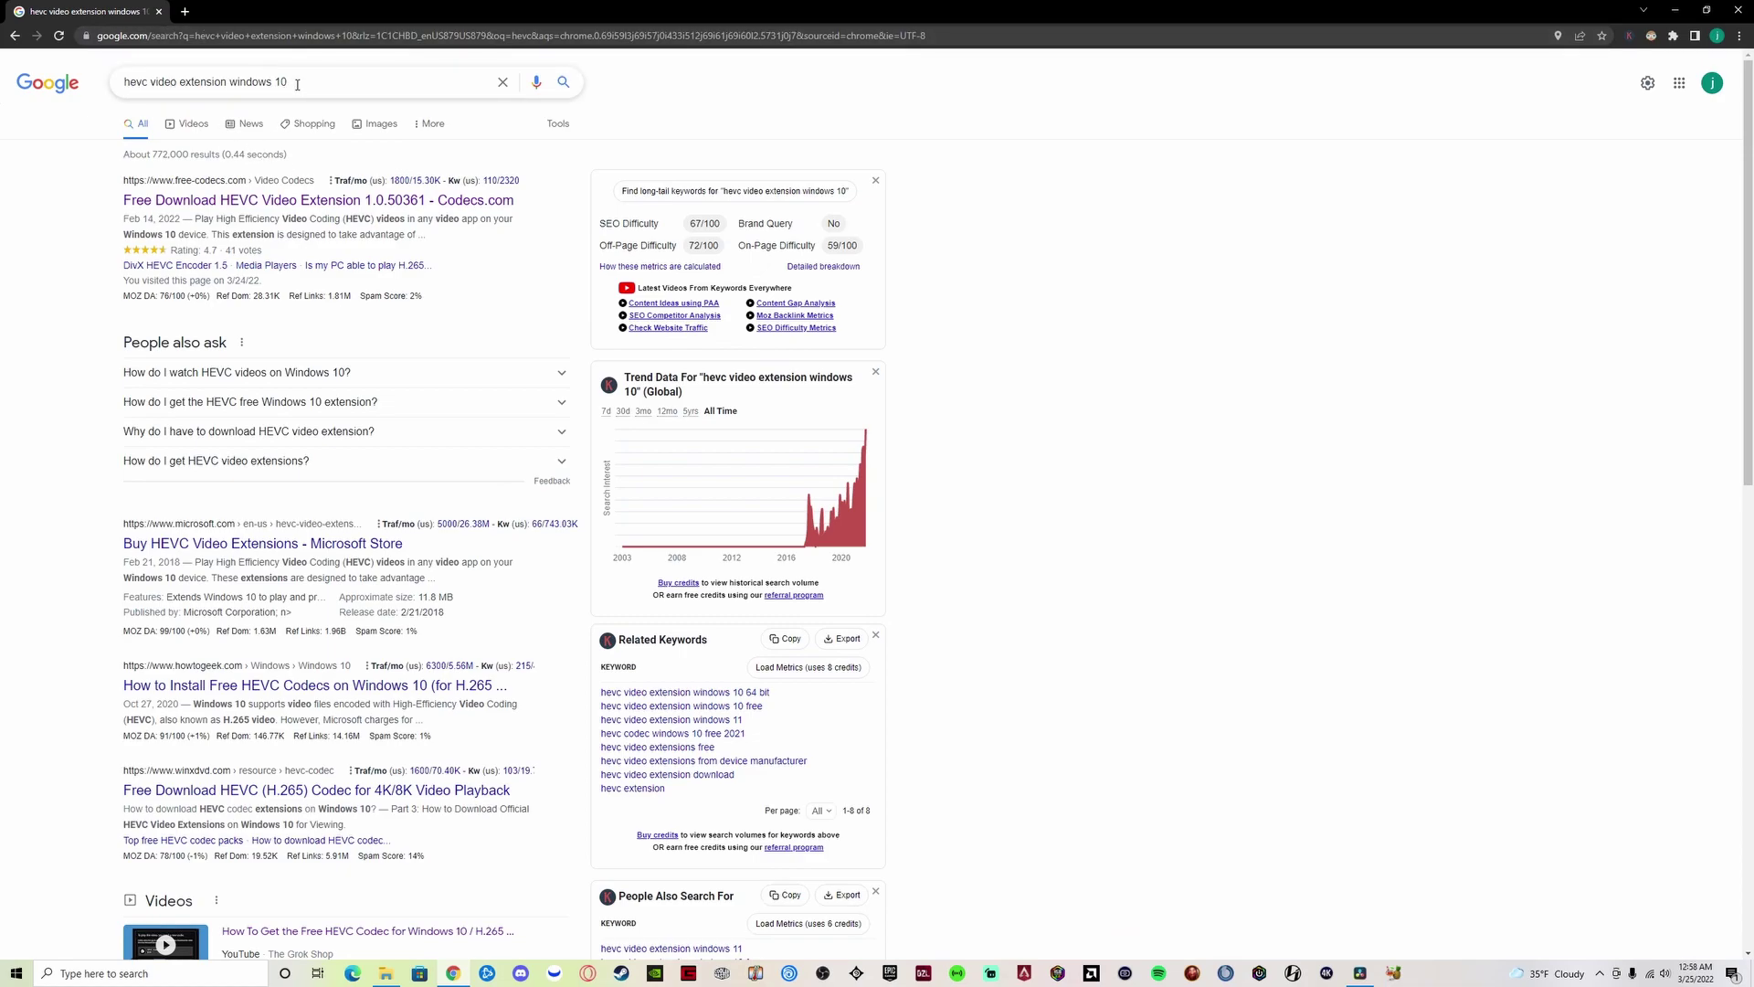
pyautogui.click(259, 202)
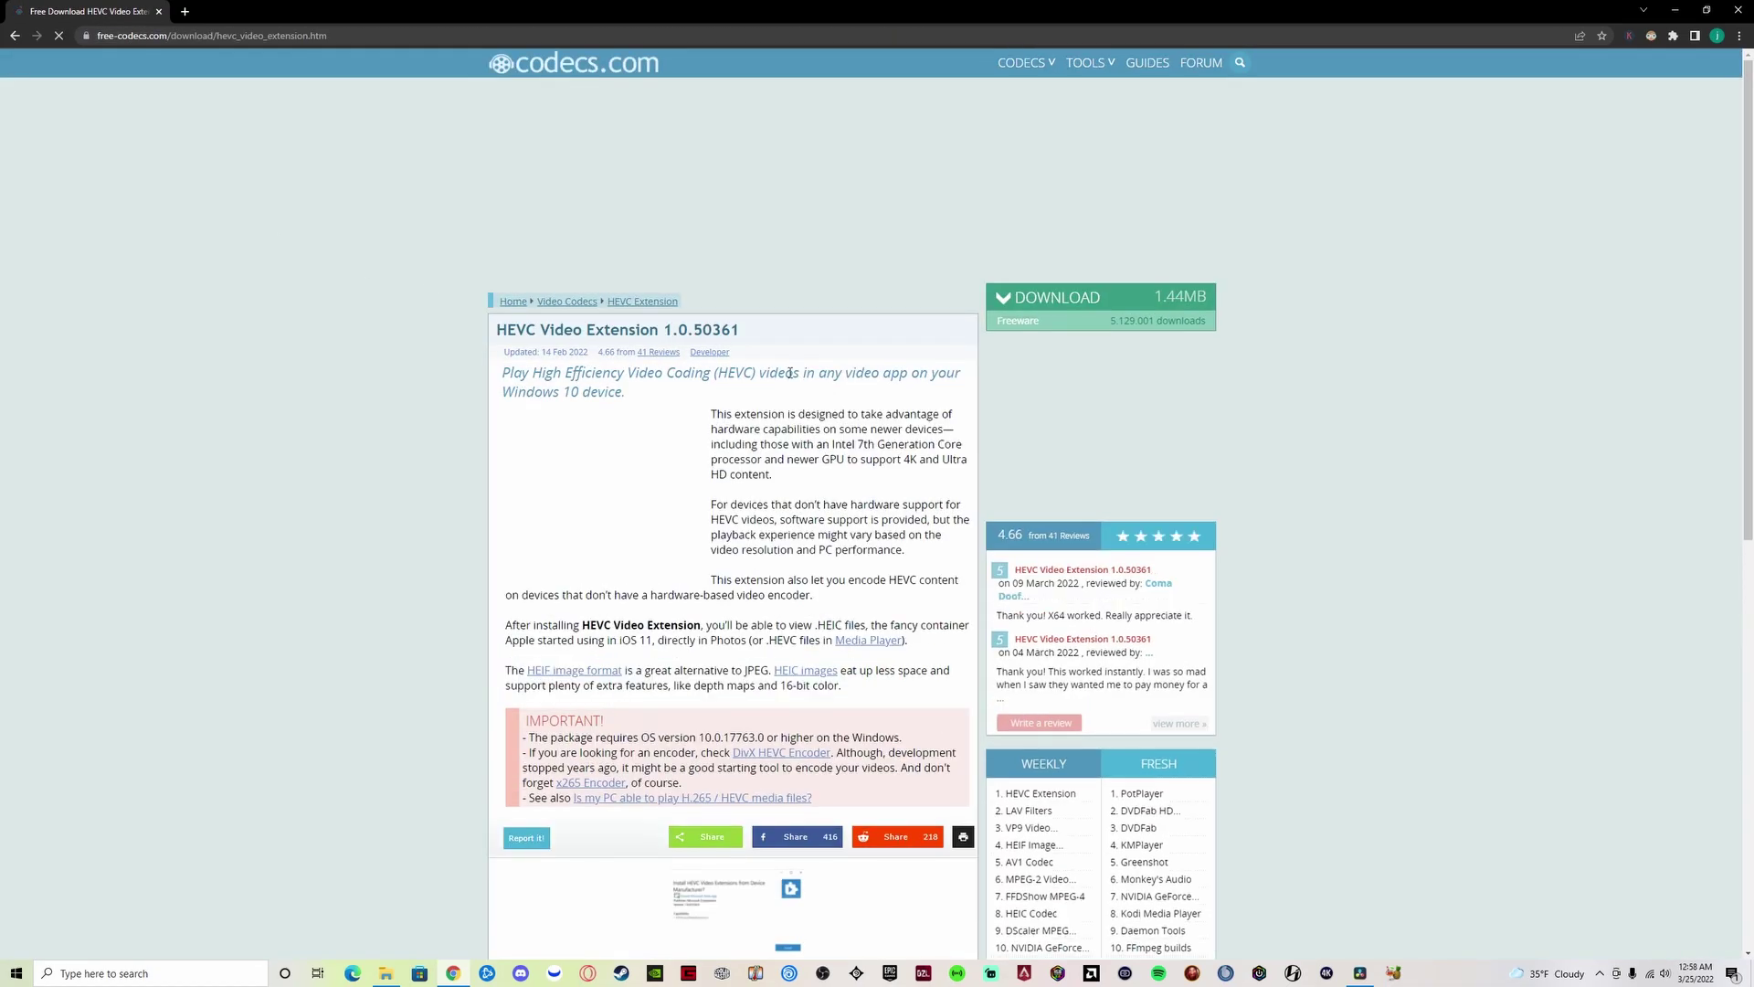
pyautogui.click(1051, 306)
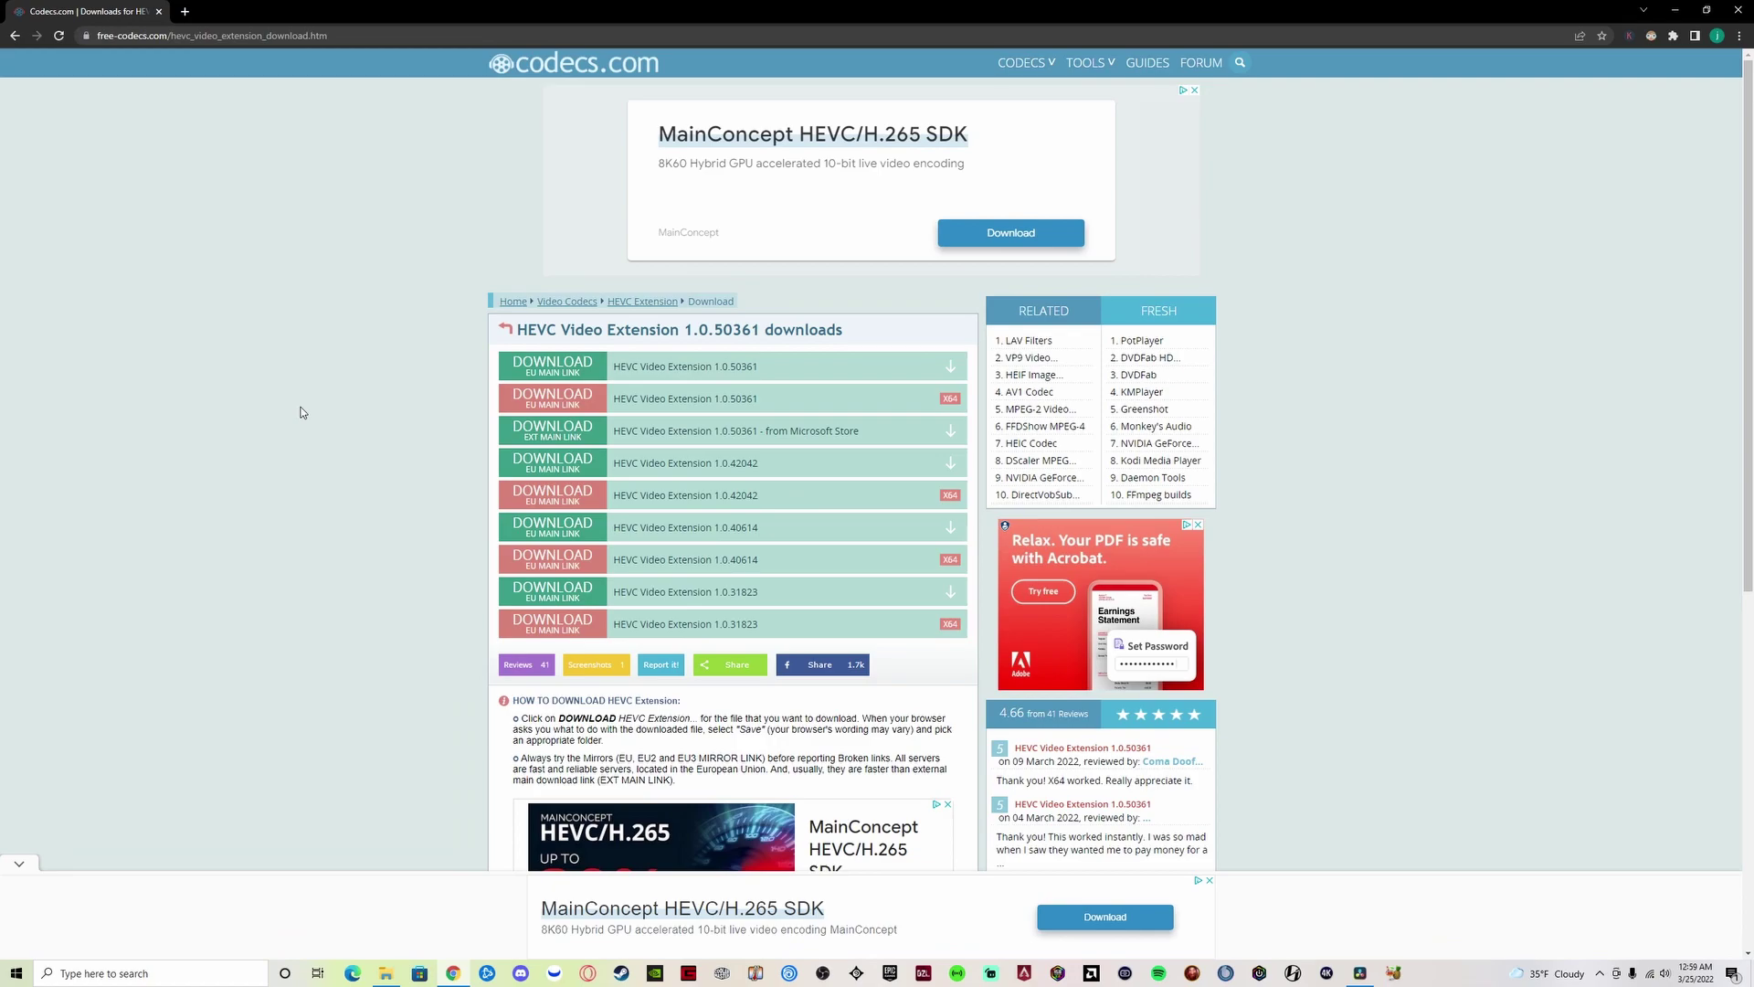
# Return to DaVinci Resolve and check the codec choices in the render settings
pyautogui.click(1361, 974)
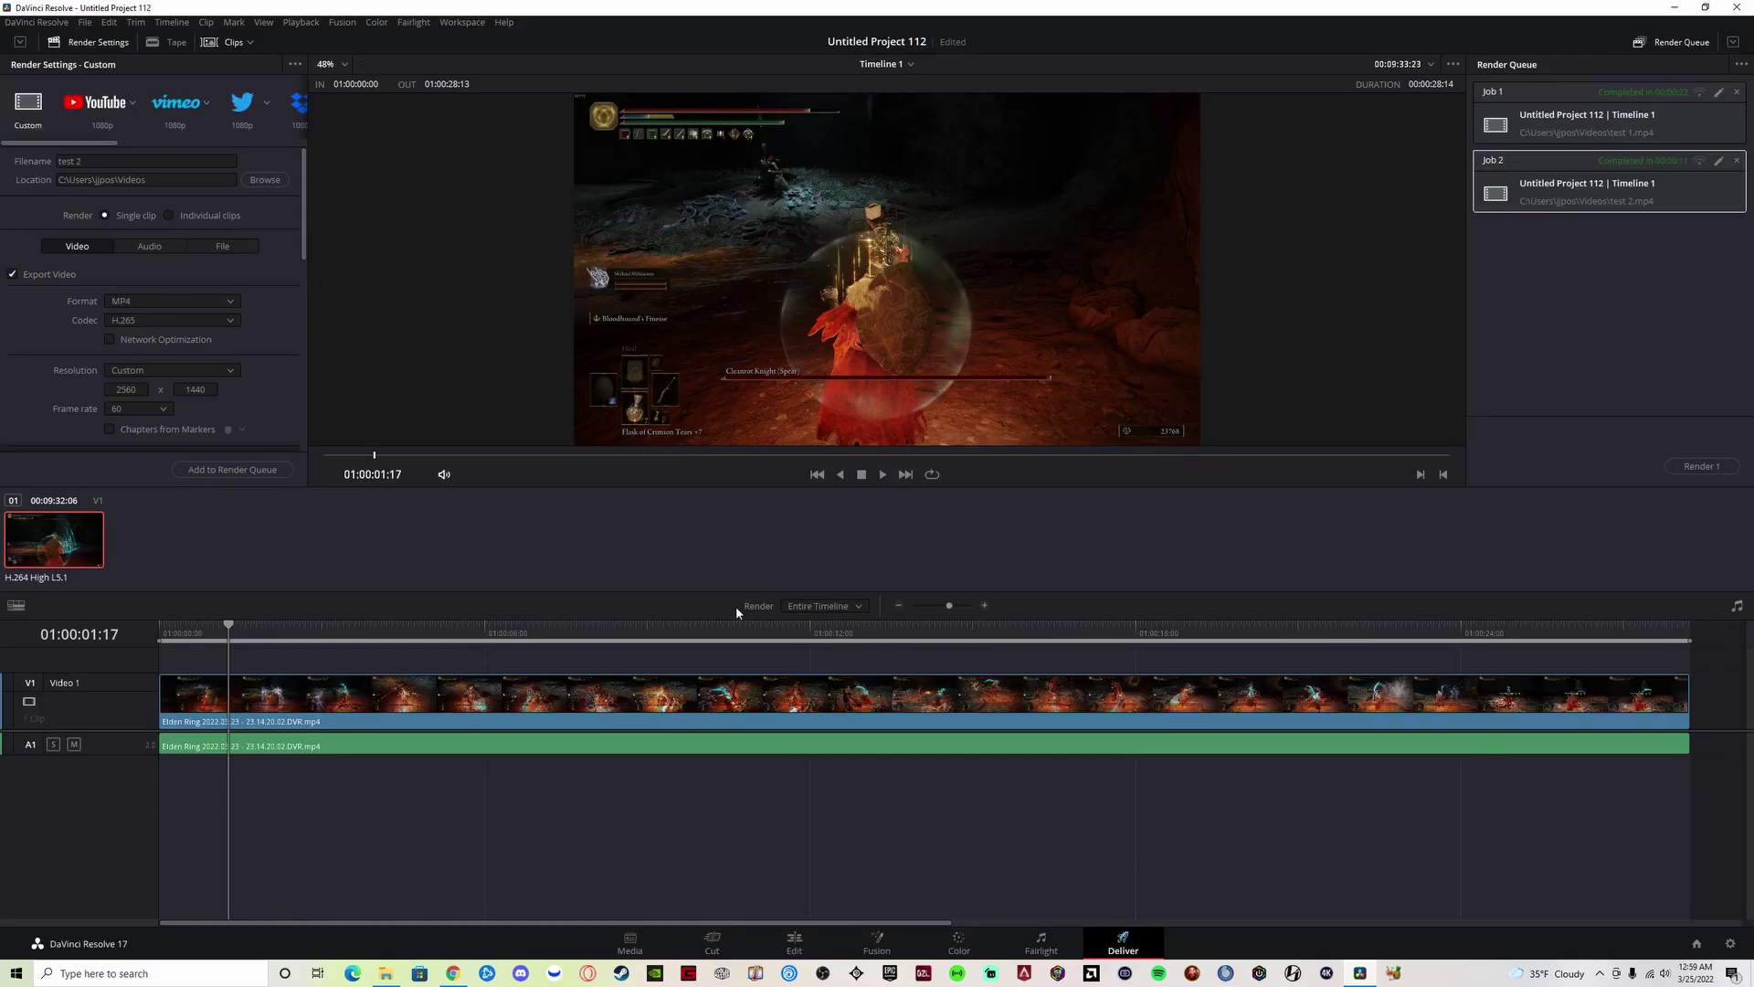
pyautogui.click(129, 322)
pyautogui.click(279, 340)
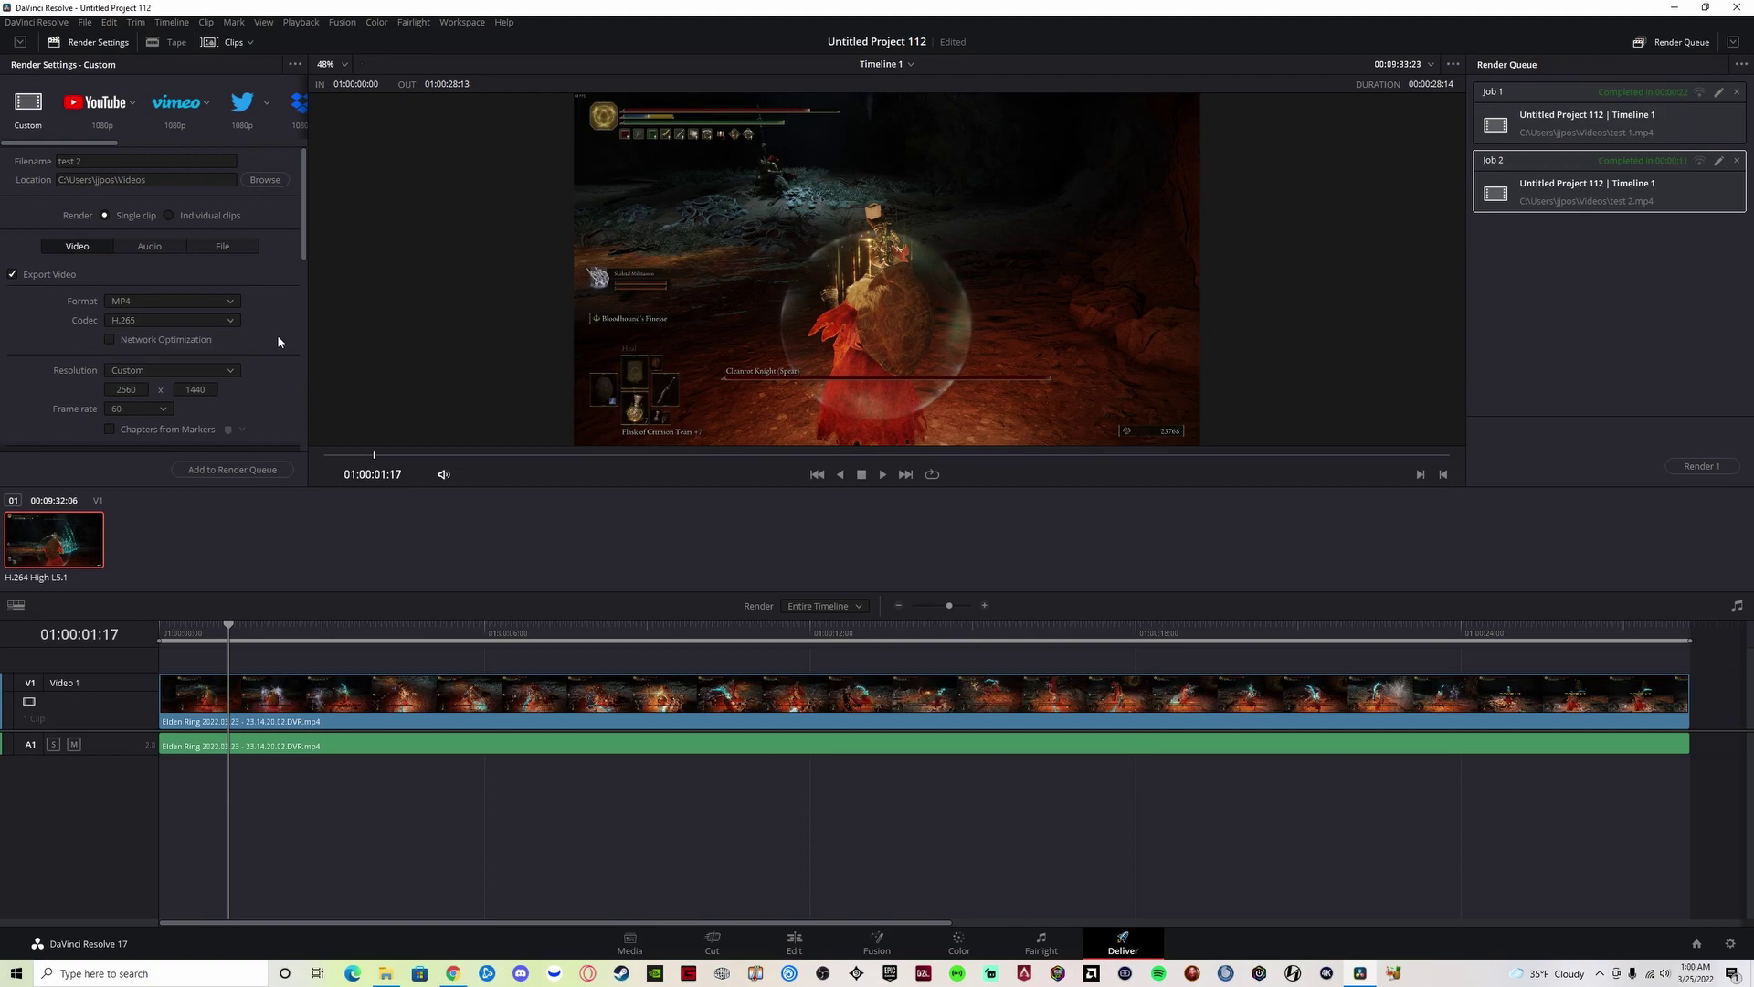